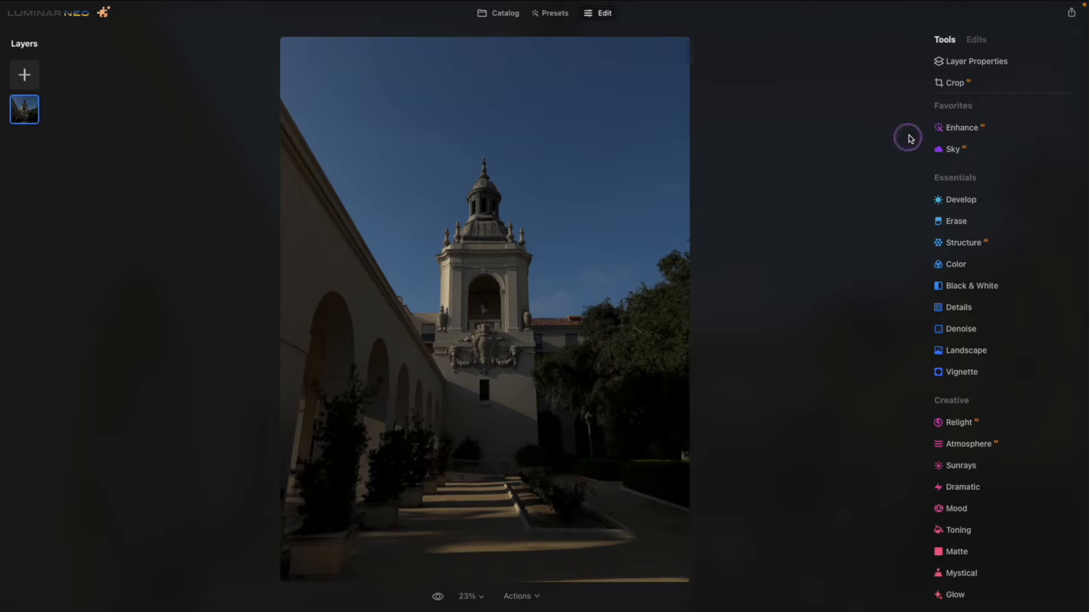
Raise the photo's exposure to 1.00 with the Develop tool and compare the result with the unedited version.
{"action": "left_click", "coordinate": [967, 200]}
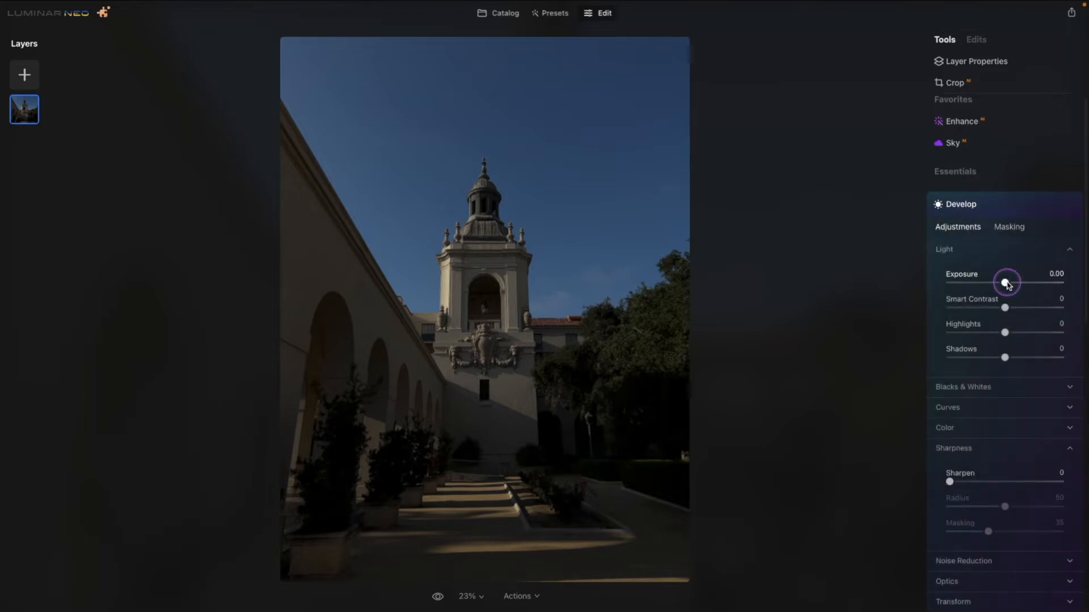
{"action": "mouse_move", "coordinate": [1006, 283]}
{"action": "left_mouse_down"}
{"action": "mouse_move", "coordinate": [1027, 283]}
{"action": "mouse_move", "coordinate": [1019, 284]}
{"action": "left_mouse_up"}
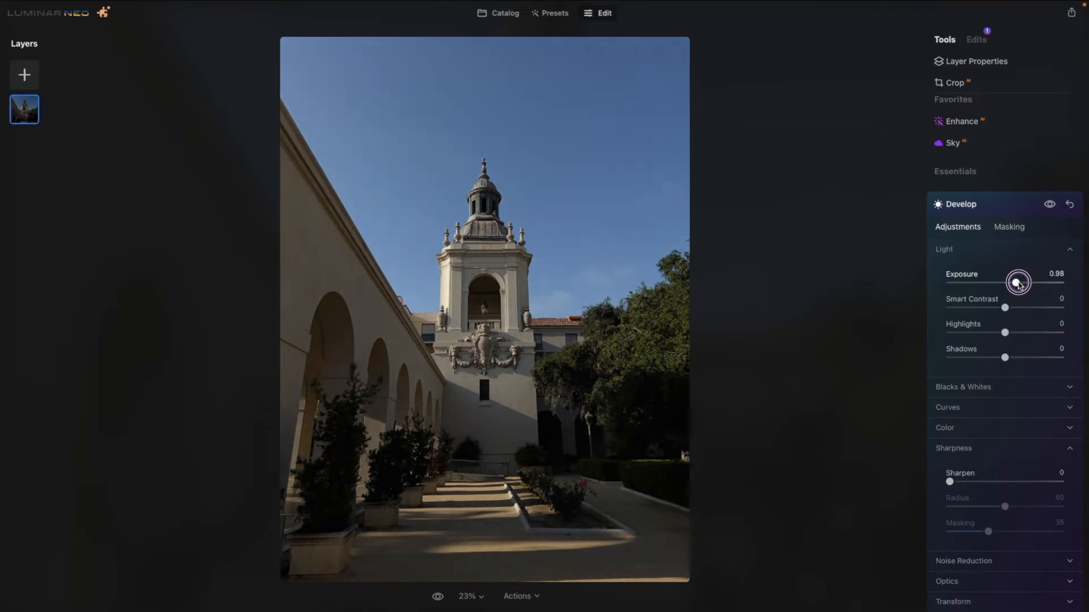
{"action": "left_click", "coordinate": [1049, 205]}
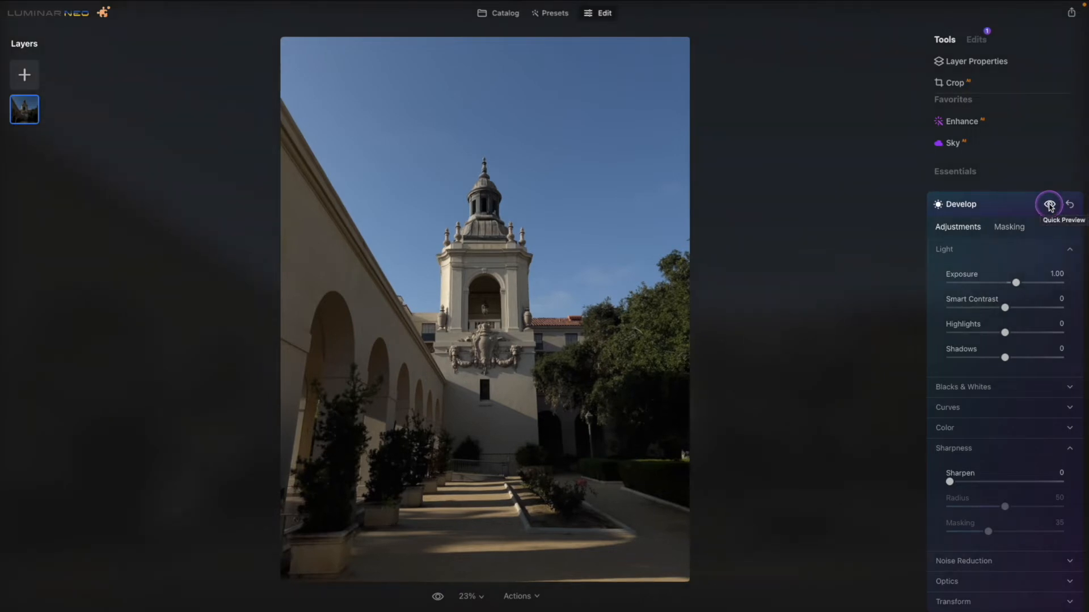
{"action": "left_click", "coordinate": [1049, 205]}
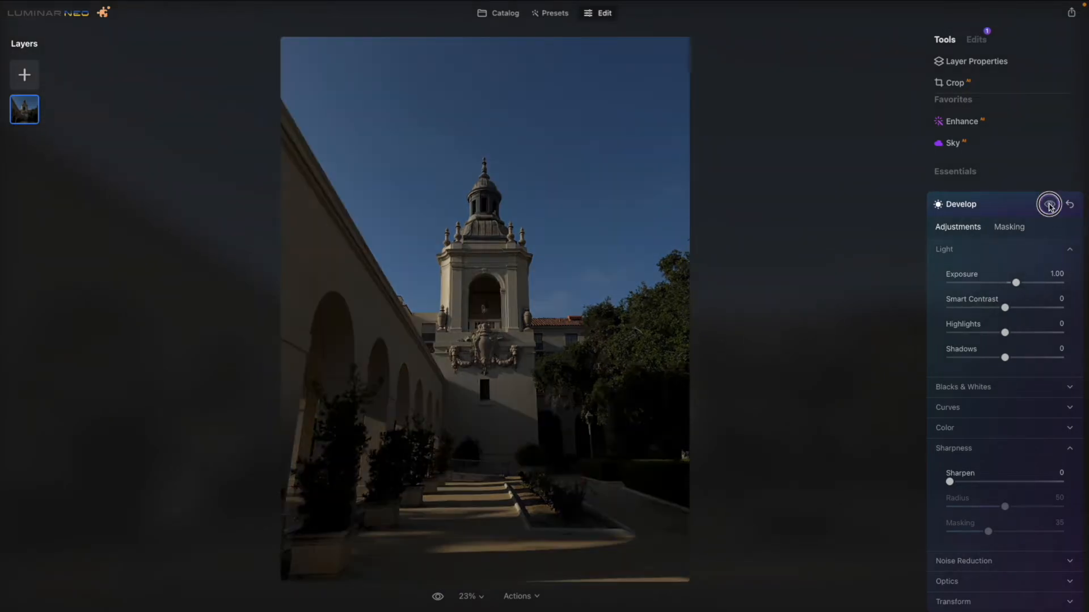
{"action": "left_click", "coordinate": [1049, 205]}
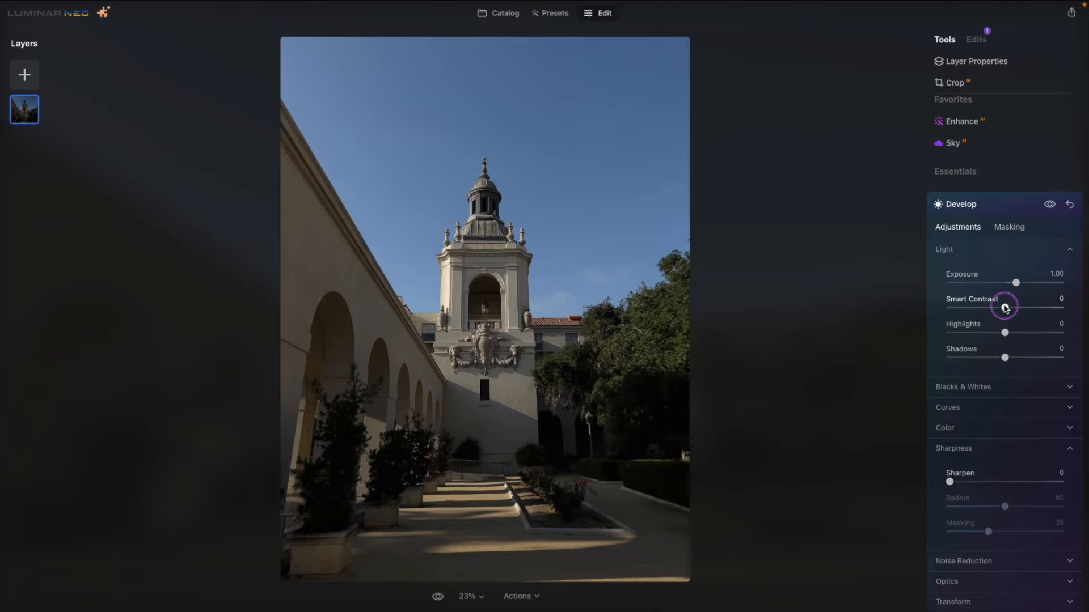
Set the Develop adjustment's Smart Contrast to 45 and its Shadows to -40.
{"action": "mouse_move", "coordinate": [1004, 307]}
{"action": "left_mouse_down"}
{"action": "mouse_move", "coordinate": [1034, 306]}
{"action": "mouse_move", "coordinate": [1024, 308]}
{"action": "left_mouse_up"}
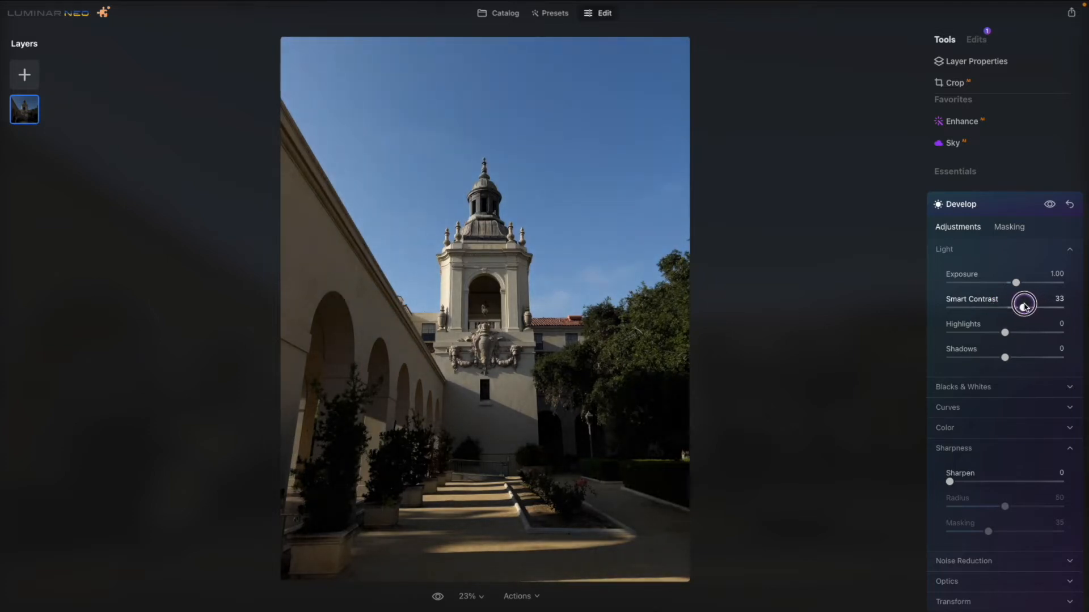
{"action": "mouse_move", "coordinate": [1026, 308]}
{"action": "left_mouse_down"}
{"action": "mouse_move", "coordinate": [1050, 309]}
{"action": "mouse_move", "coordinate": [1034, 308]}
{"action": "left_mouse_up"}
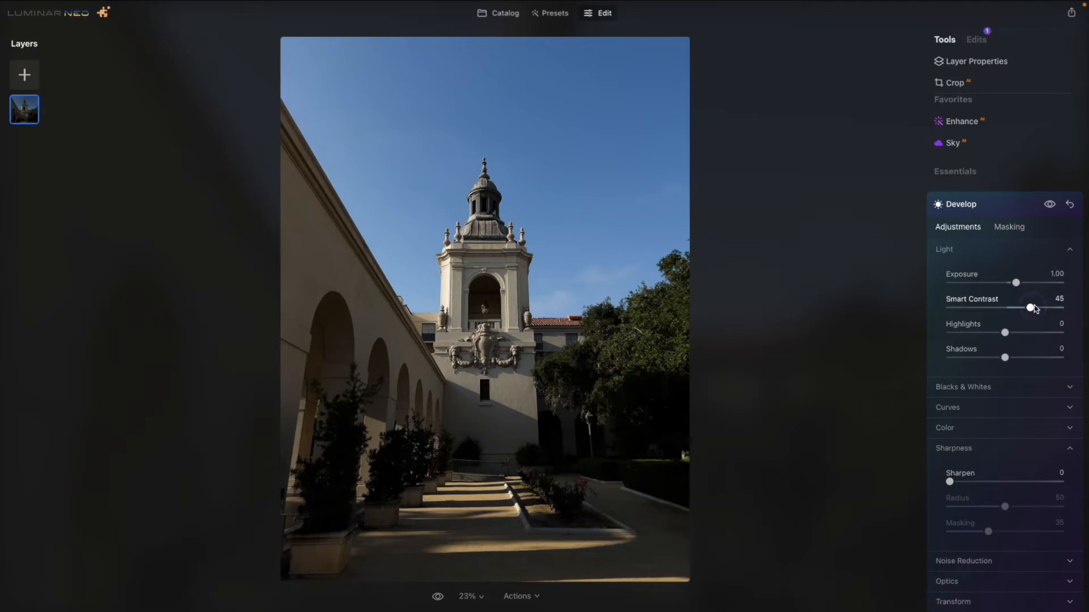
{"action": "left_click", "coordinate": [1004, 357]}
{"action": "left_click_drag", "start_coordinate": [1005, 359], "coordinate": [983, 364]}
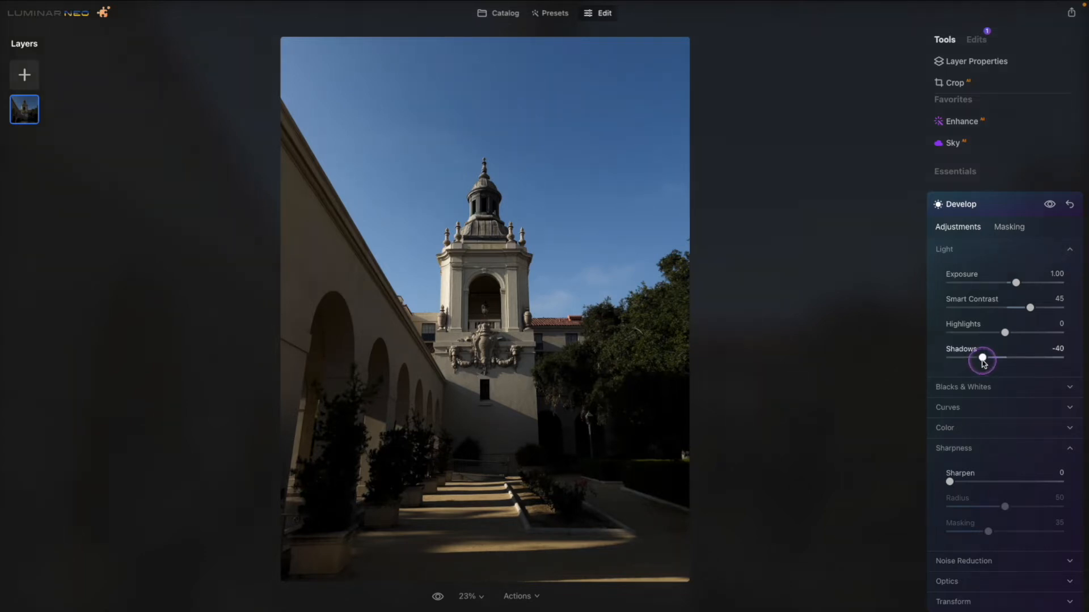
Set Sharpen to 20, then review the Develop adjustment among the applied edits and return to the tool list.
{"action": "scroll", "coordinate": [984, 358], "scroll_direction": "down", "scroll_amount": 2}
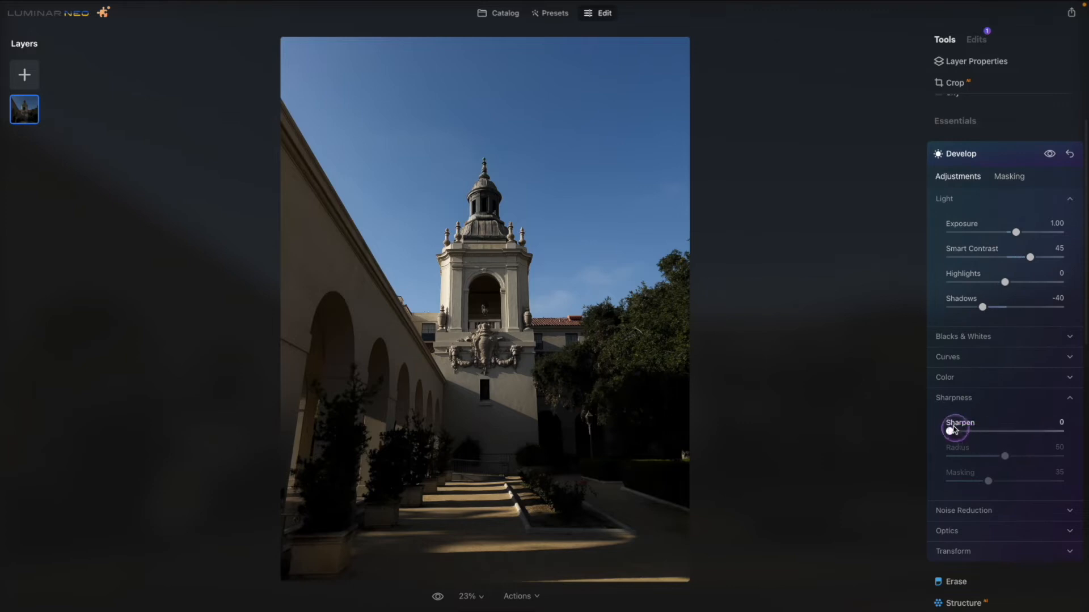
{"action": "left_click_drag", "start_coordinate": [951, 436], "coordinate": [975, 437]}
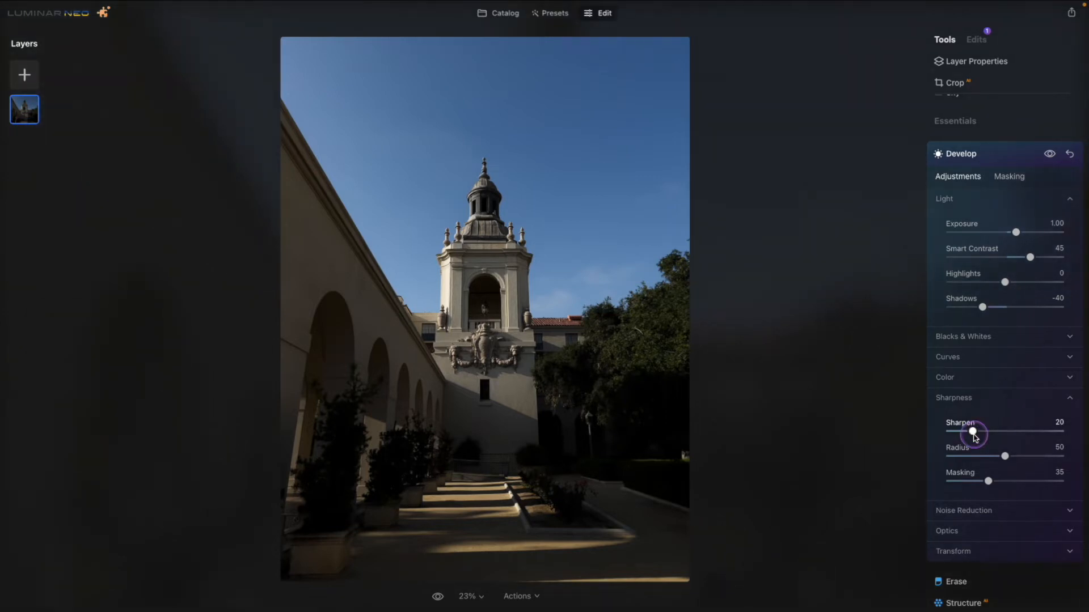
{"action": "left_click", "coordinate": [979, 41]}
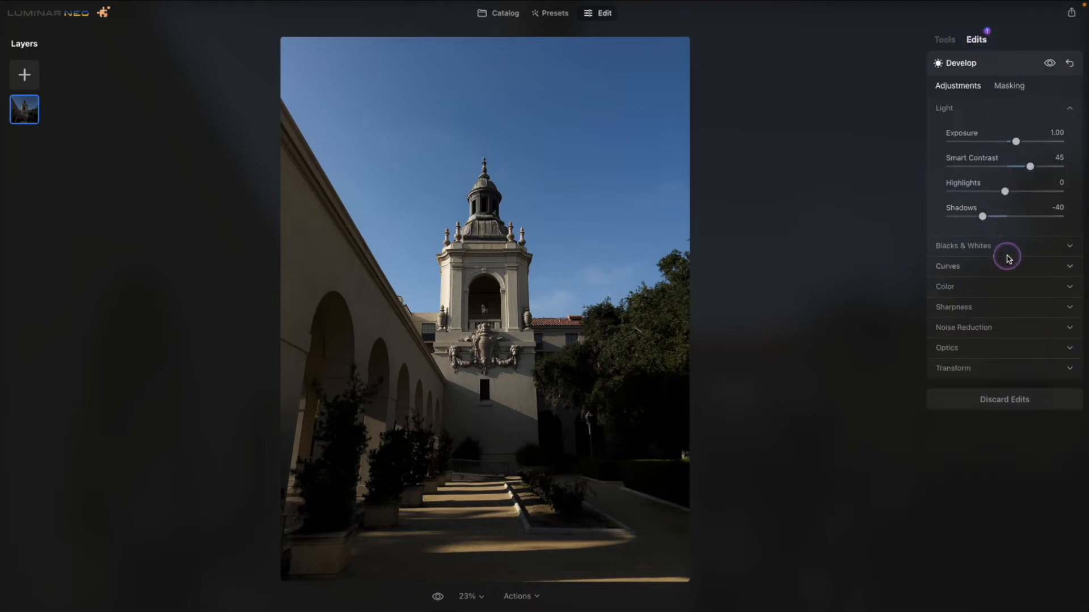
{"action": "left_click", "coordinate": [1011, 67]}
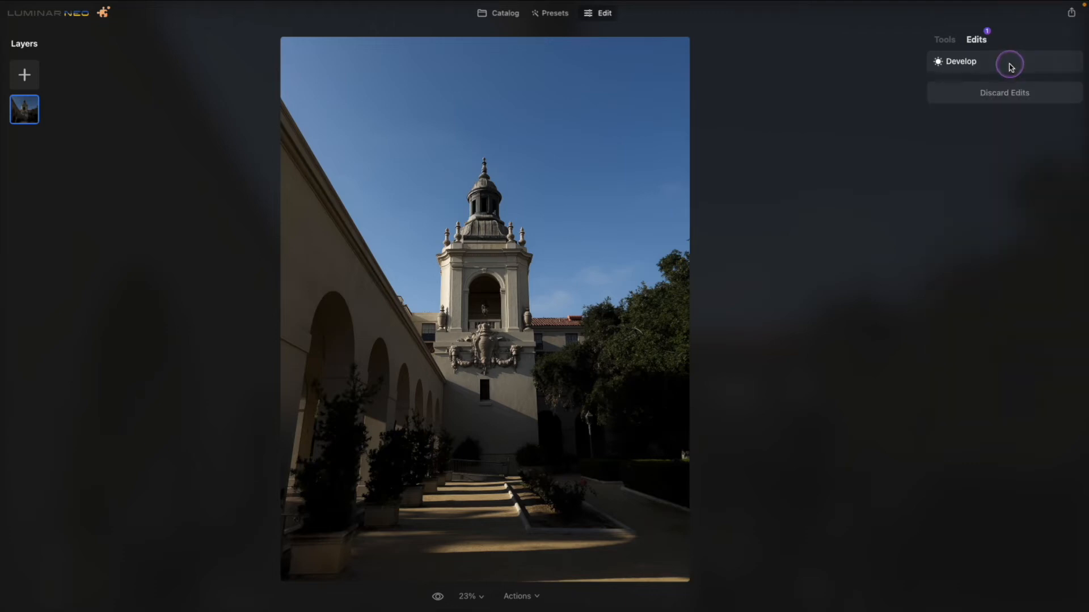
{"action": "left_click", "coordinate": [947, 40]}
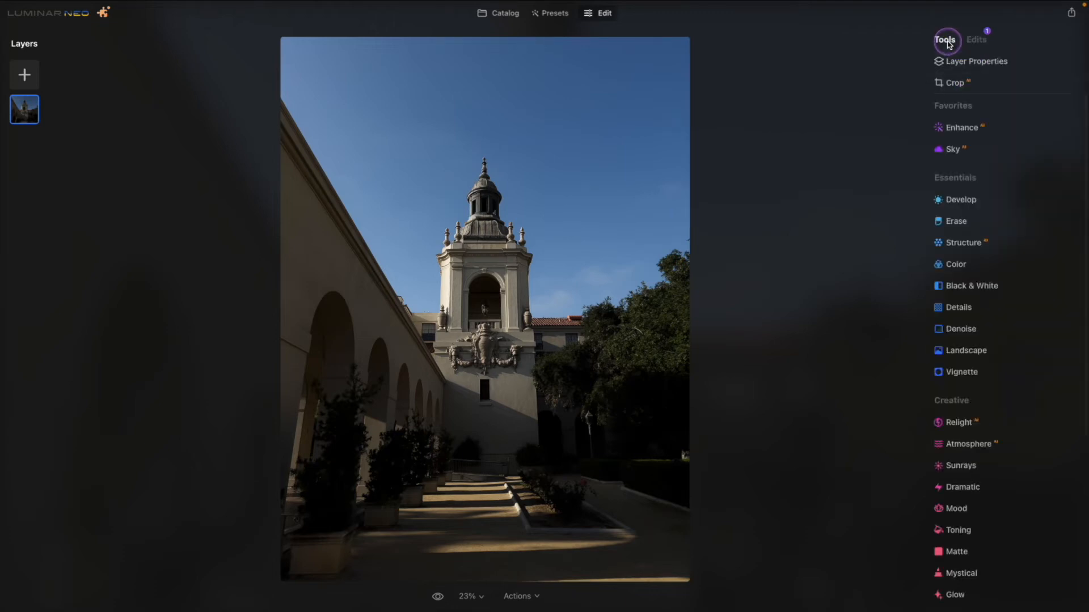
Start a new, separate Develop adjustment and detect the photo's maskable areas with Mask AI.
{"action": "left_click", "coordinate": [967, 202]}
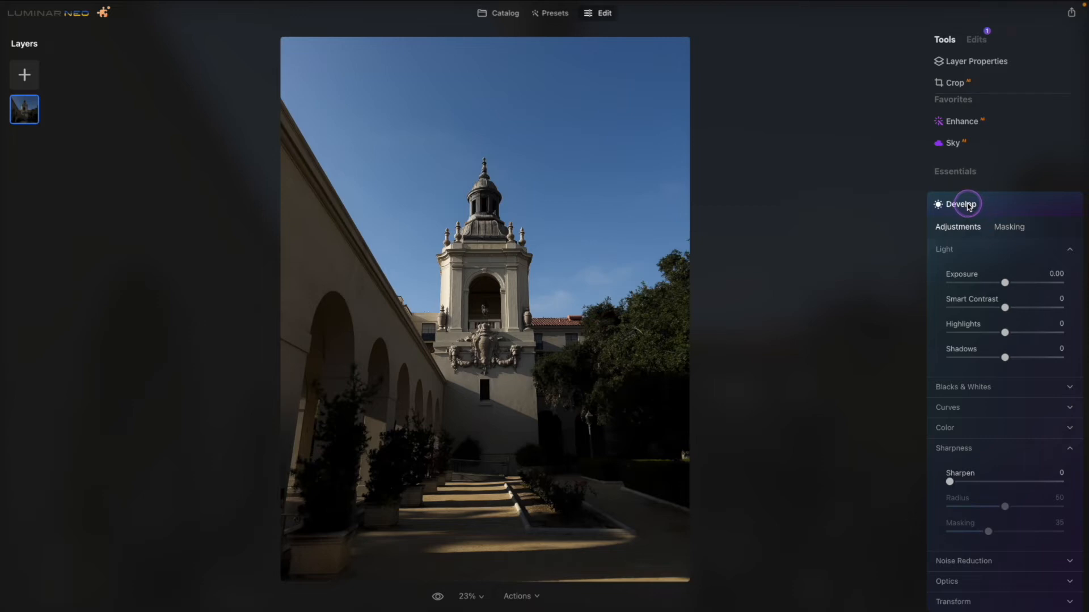
{"action": "left_click", "coordinate": [1010, 227]}
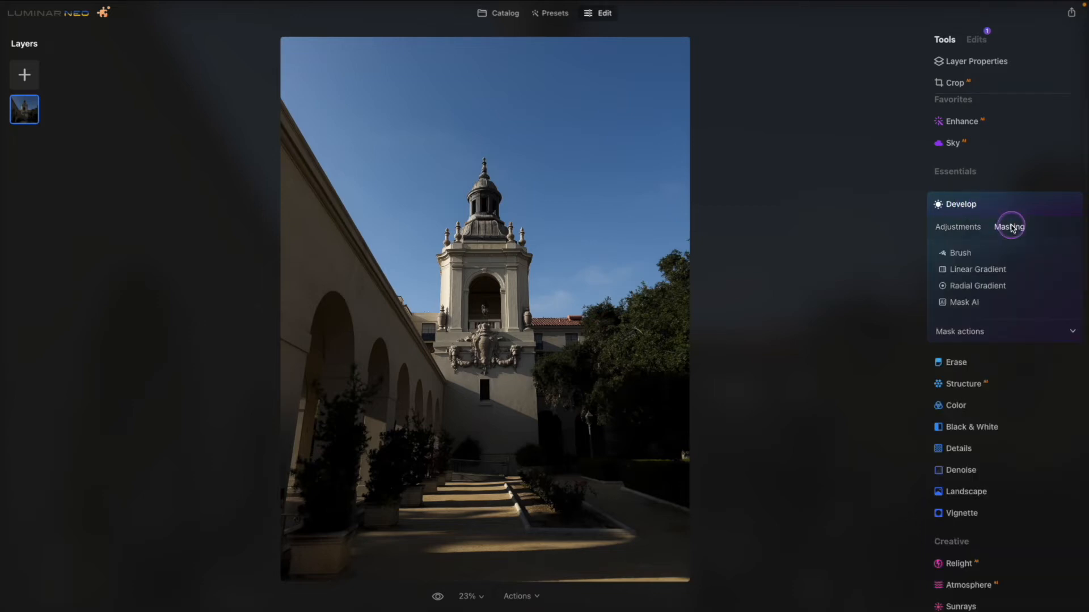
{"action": "left_click", "coordinate": [962, 304]}
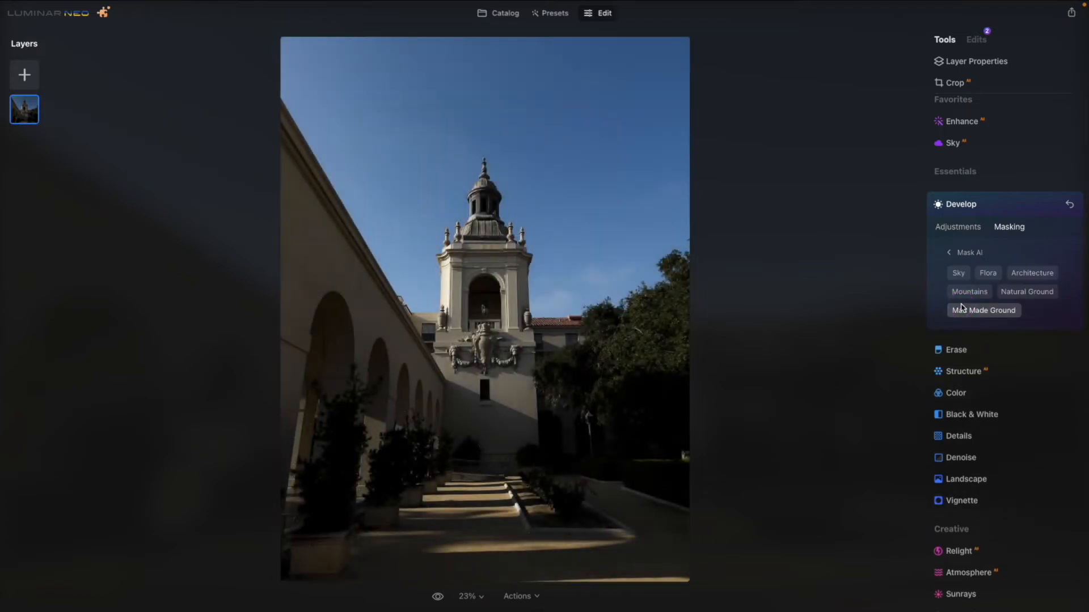
Preview the Sky, Flora, Architecture and Man Made Ground masks one at a time on the photo.
{"action": "left_click", "coordinate": [960, 275]}
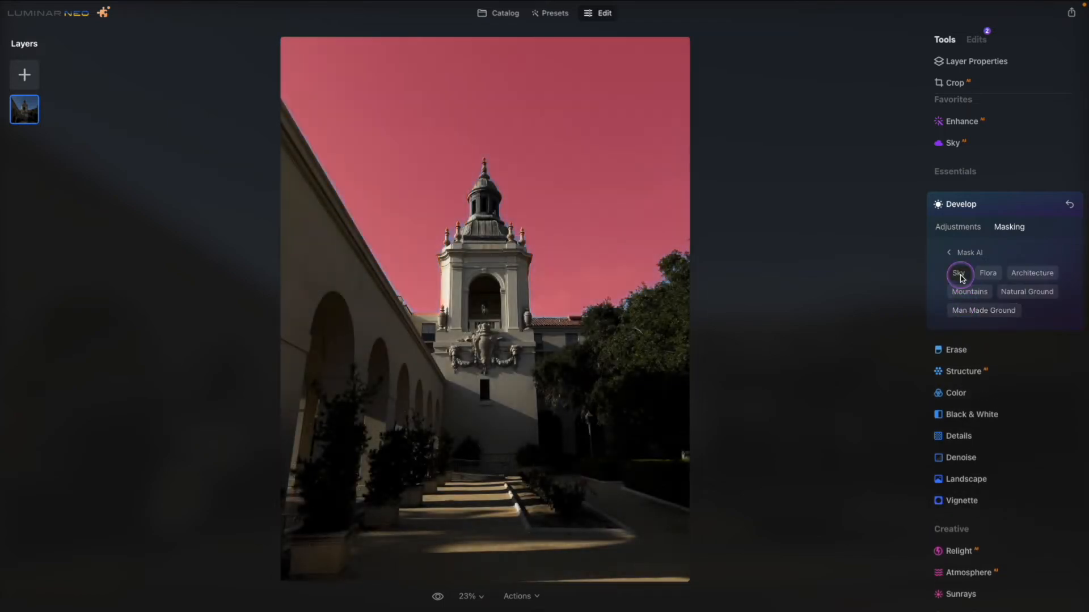
{"action": "left_click", "coordinate": [990, 275]}
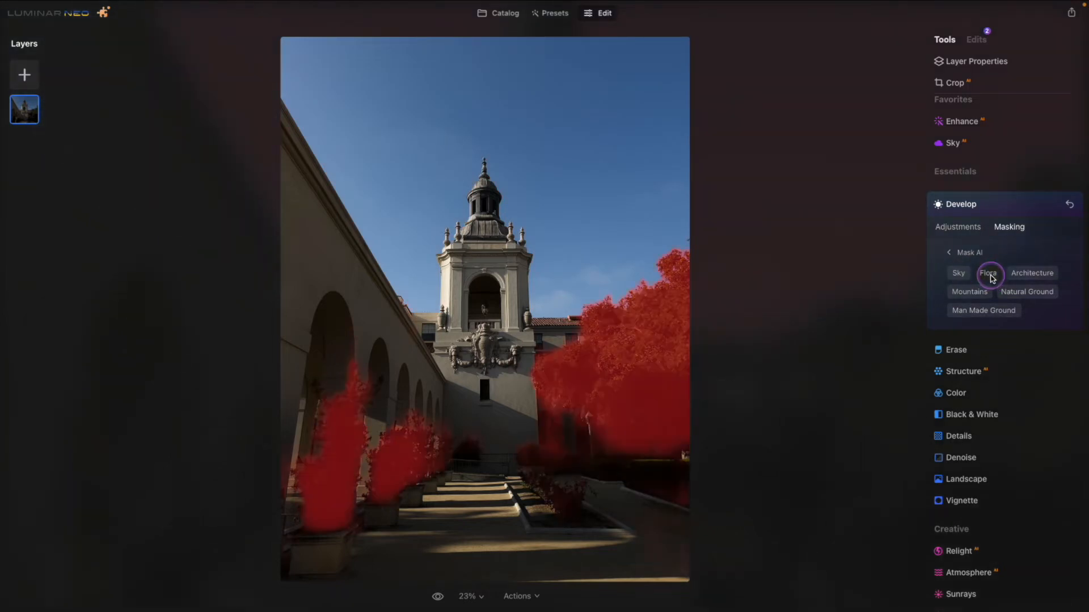
{"action": "left_click", "coordinate": [1033, 277]}
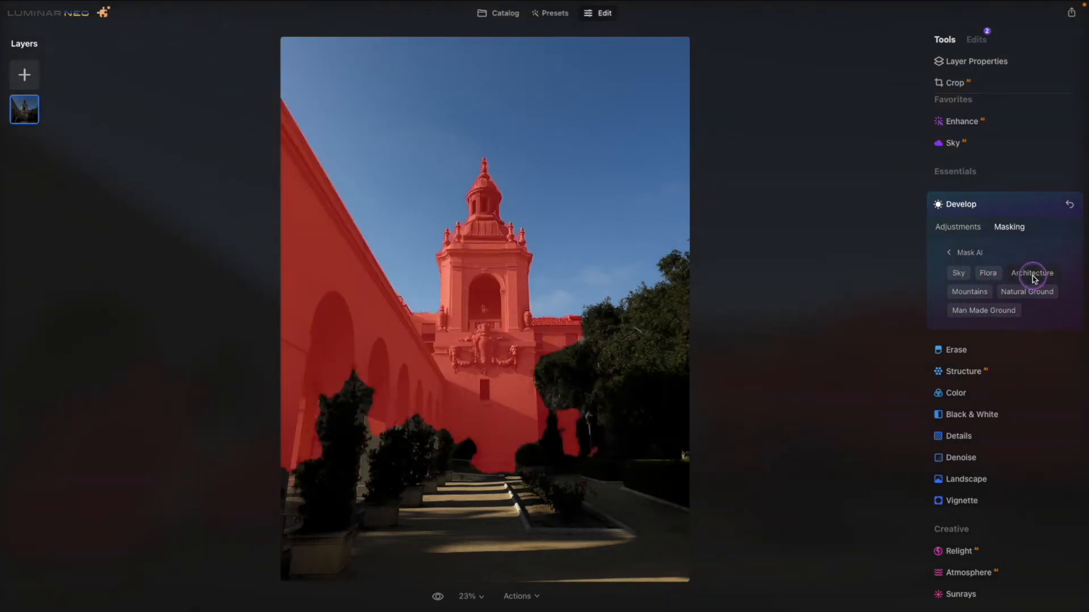
{"action": "left_click", "coordinate": [984, 312]}
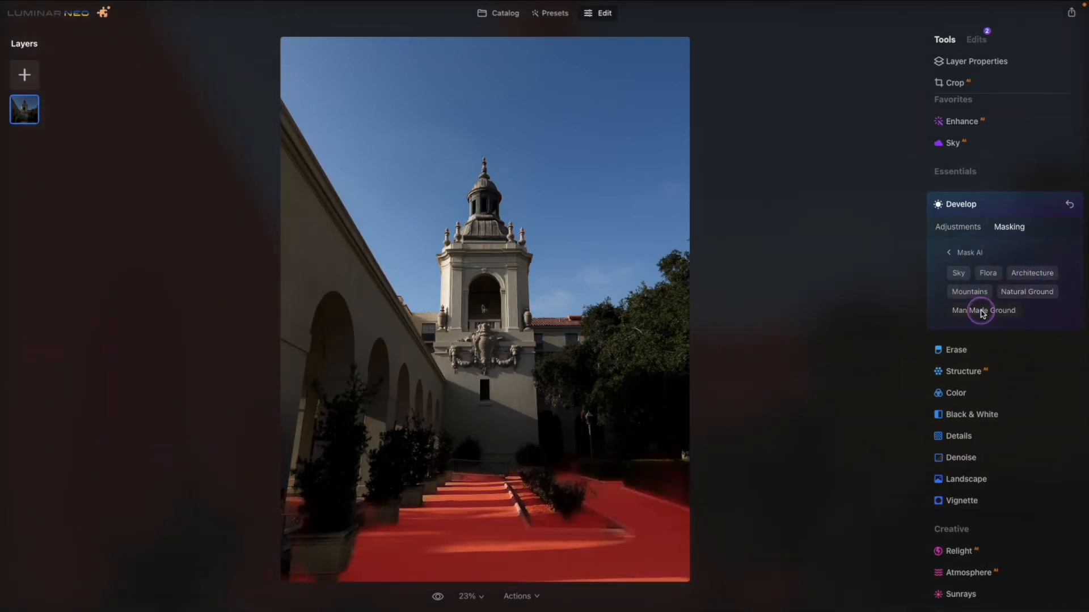
{"action": "left_click", "coordinate": [983, 255]}
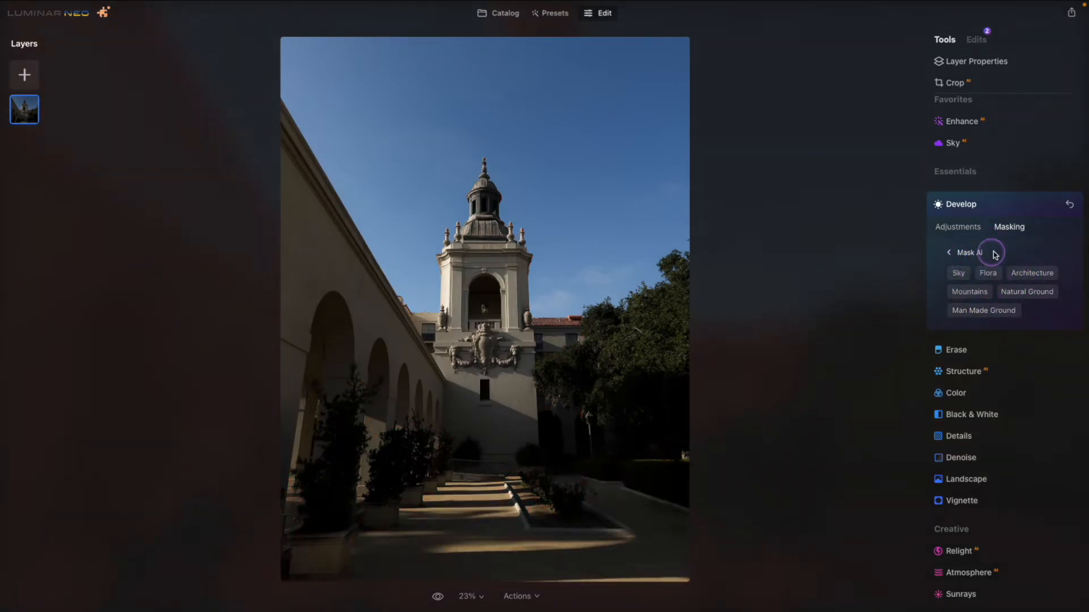
Limit the new Develop adjustment to the Flora mask, set its exposure to 0.39 and compare before and after.
{"action": "left_click", "coordinate": [990, 274]}
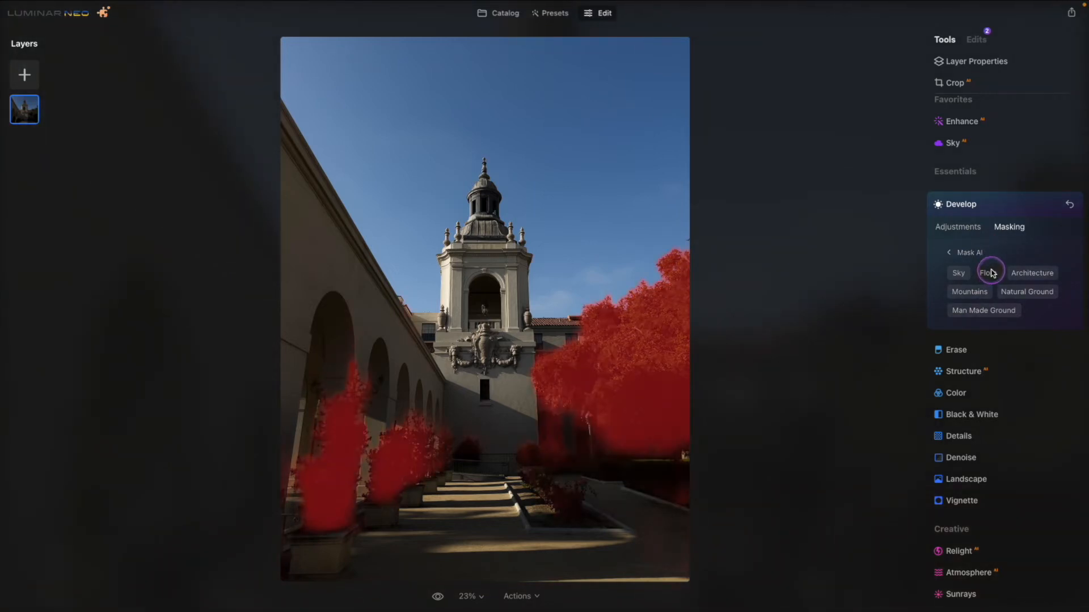
{"action": "left_click", "coordinate": [964, 228]}
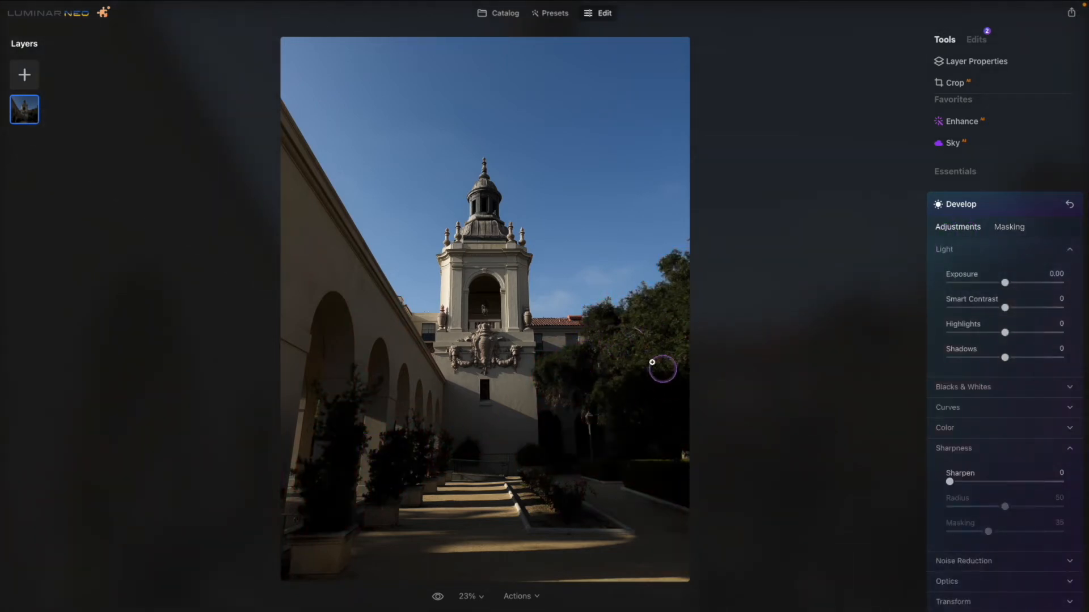
{"action": "left_click_drag", "start_coordinate": [1006, 285], "coordinate": [1012, 286]}
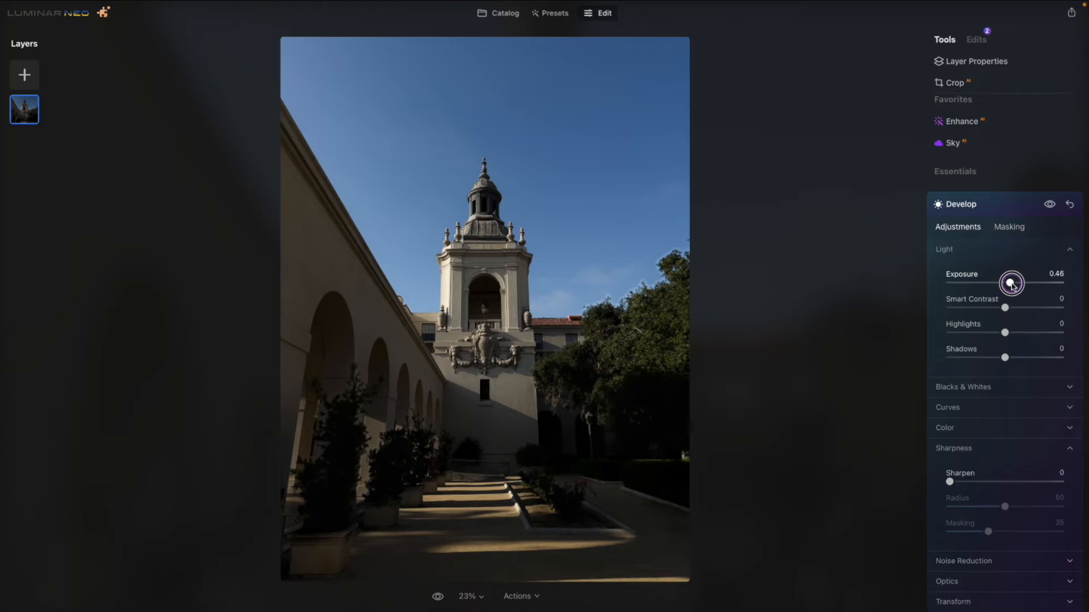
{"action": "mouse_move", "coordinate": [1017, 281]}
{"action": "left_mouse_down"}
{"action": "mouse_move", "coordinate": [1004, 282]}
{"action": "mouse_move", "coordinate": [1014, 285]}
{"action": "left_mouse_up"}
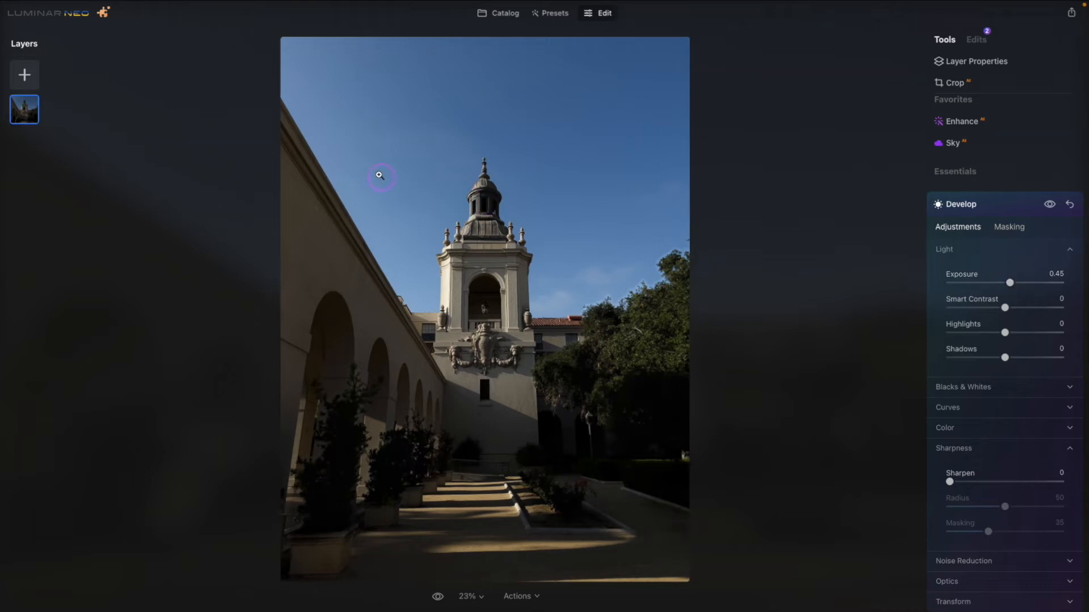
{"action": "left_click", "coordinate": [1010, 284]}
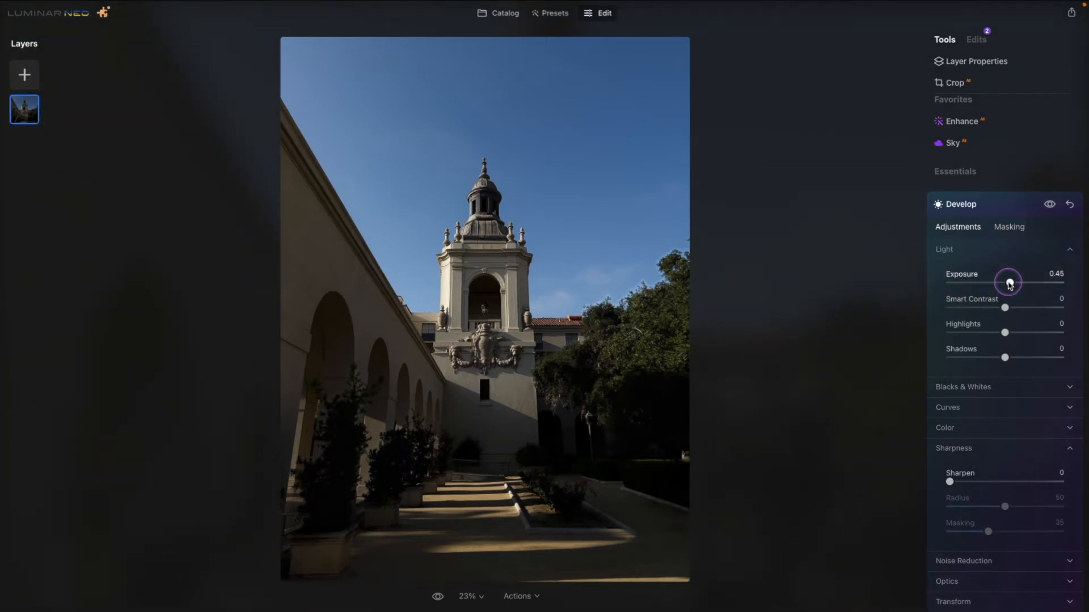
{"action": "left_click_drag", "start_coordinate": [1010, 284], "coordinate": [1008, 284]}
{"action": "left_click", "coordinate": [1049, 205]}
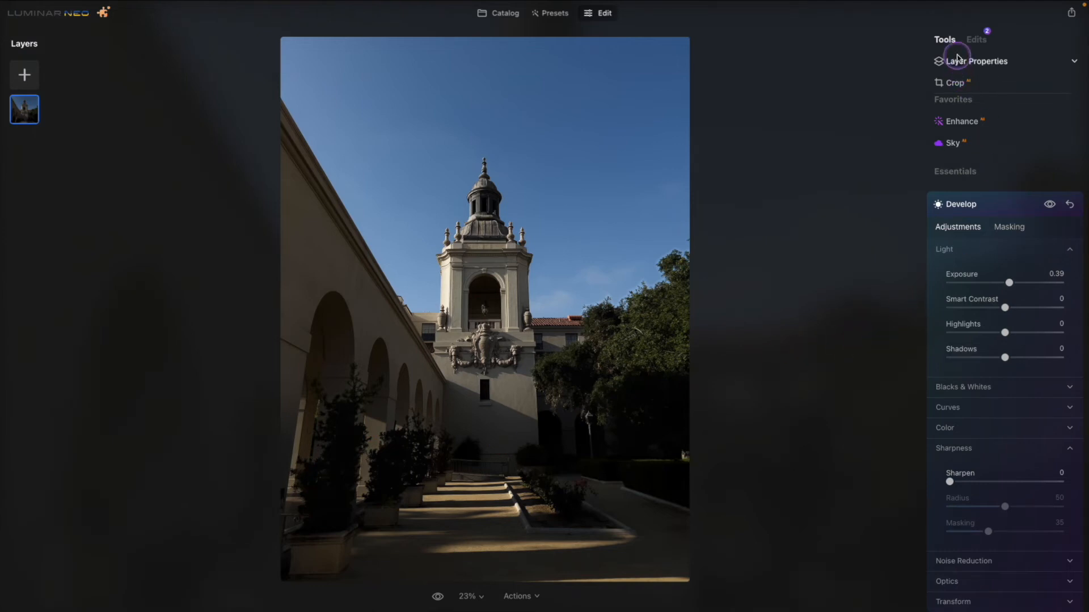
Review the list of applied Develop edits with the latest one collapsed, and return to the tool list.
{"action": "left_click", "coordinate": [974, 39]}
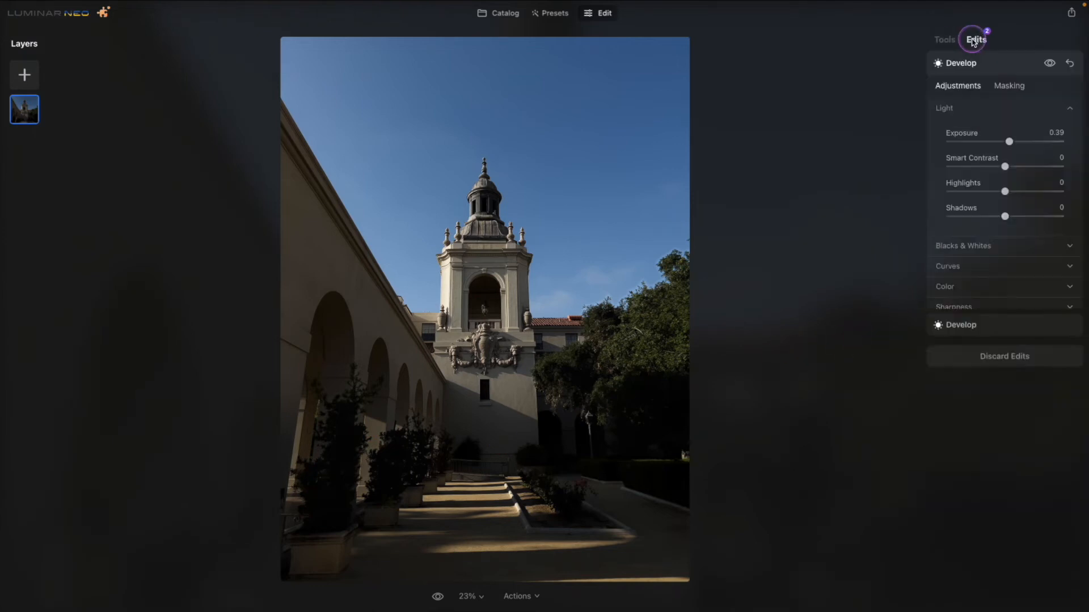
{"action": "left_click", "coordinate": [1015, 62]}
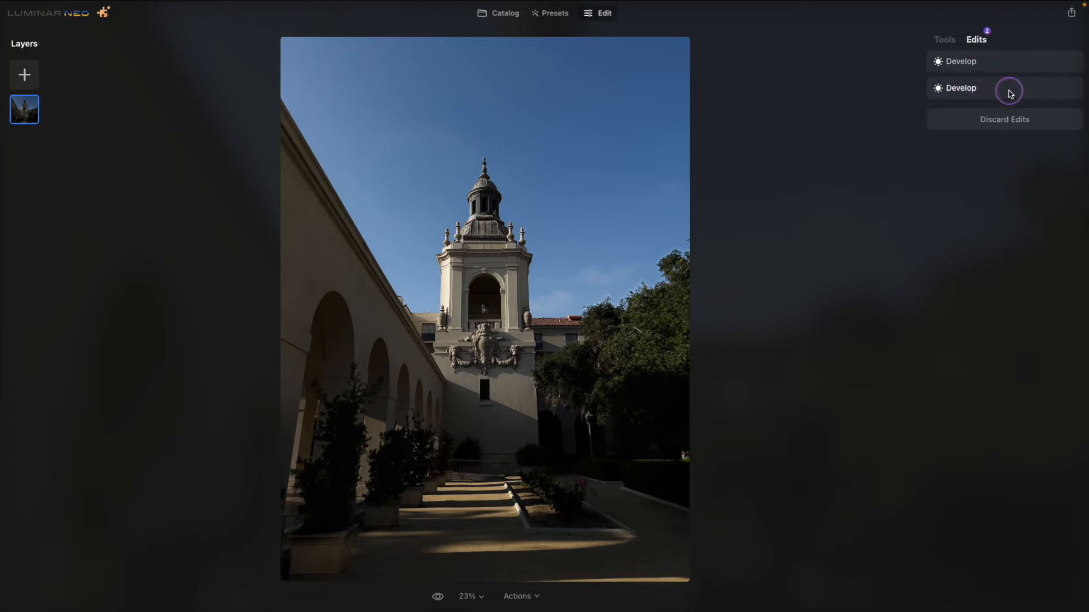
{"action": "left_click", "coordinate": [945, 41]}
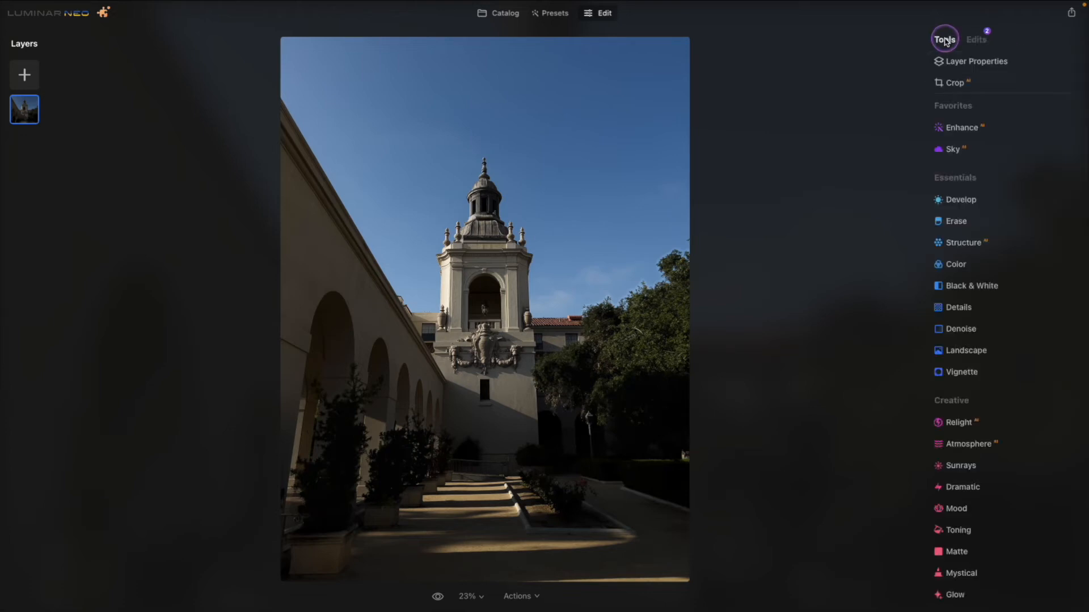
Start another separate Develop adjustment and paint a Brush mask over the arched wall along the photo's left side.
{"action": "left_click", "coordinate": [1010, 201]}
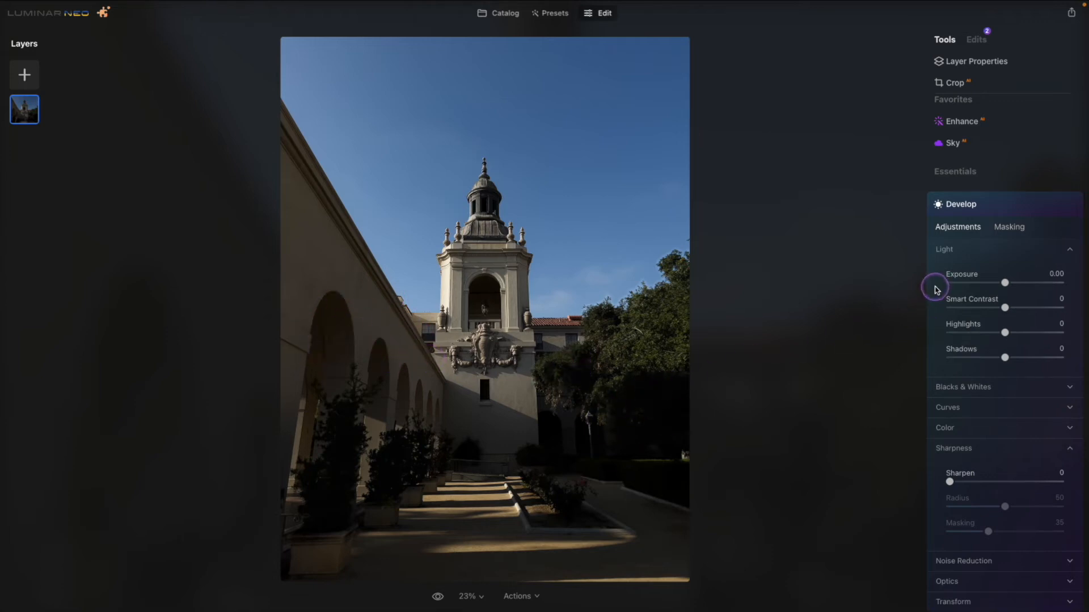
{"action": "left_click", "coordinate": [1010, 228]}
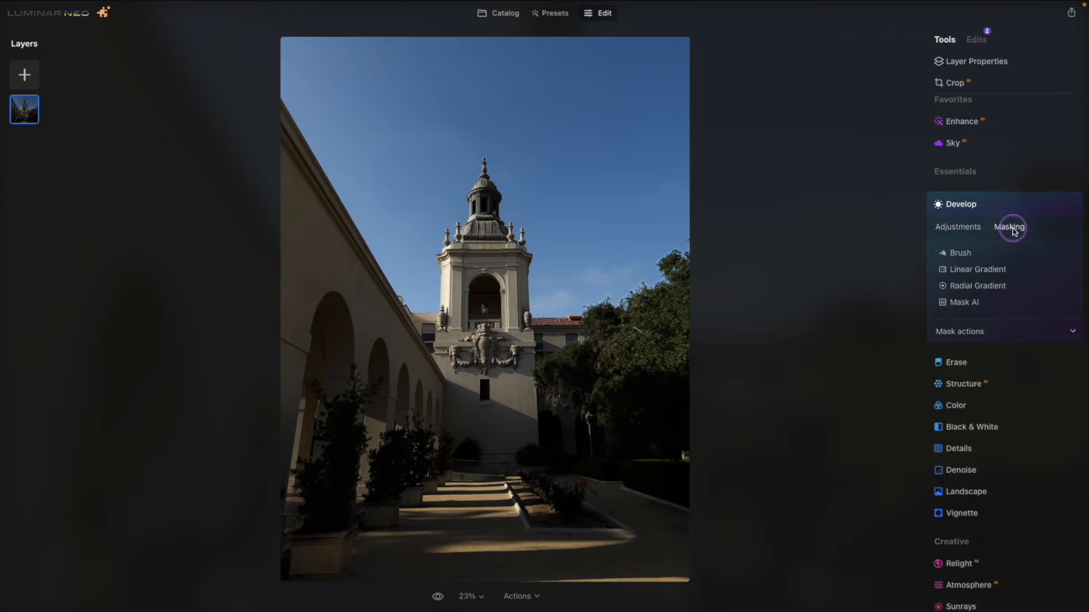
{"action": "left_click", "coordinate": [966, 272]}
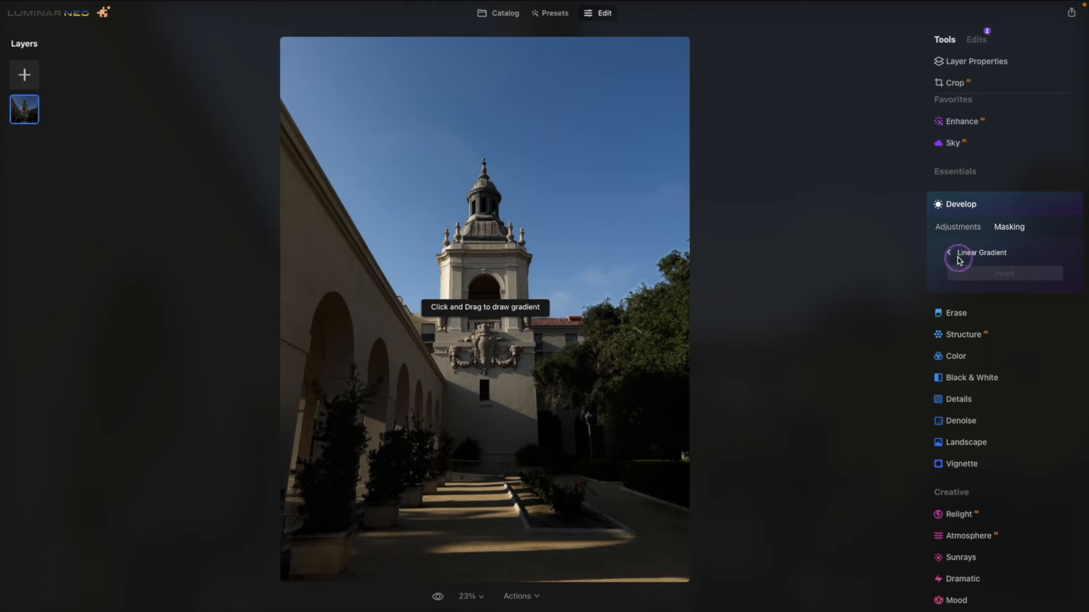
{"action": "left_click", "coordinate": [954, 255]}
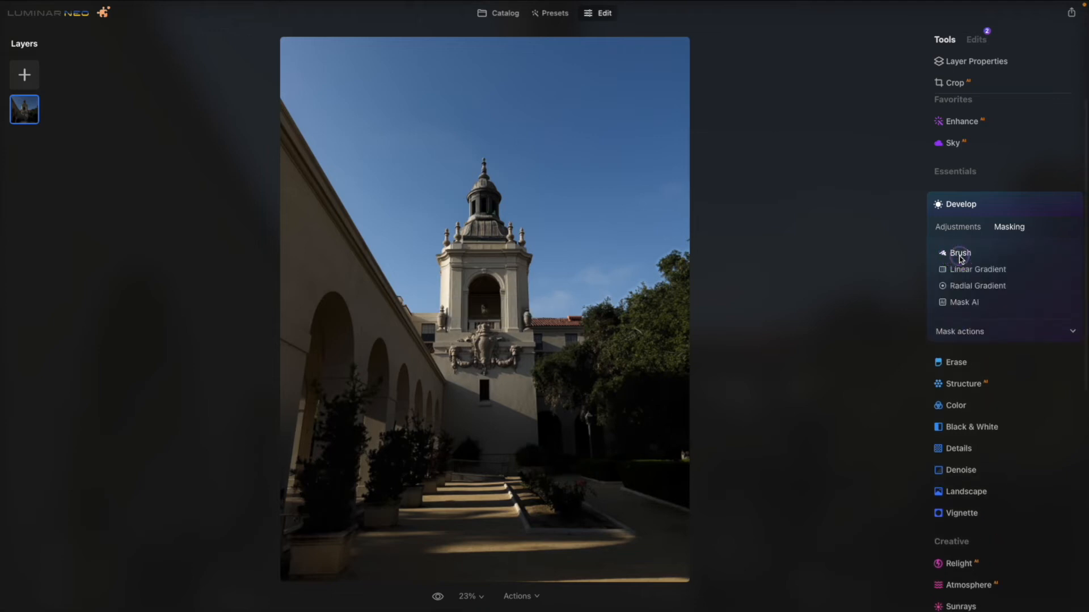
{"action": "left_click", "coordinate": [961, 256]}
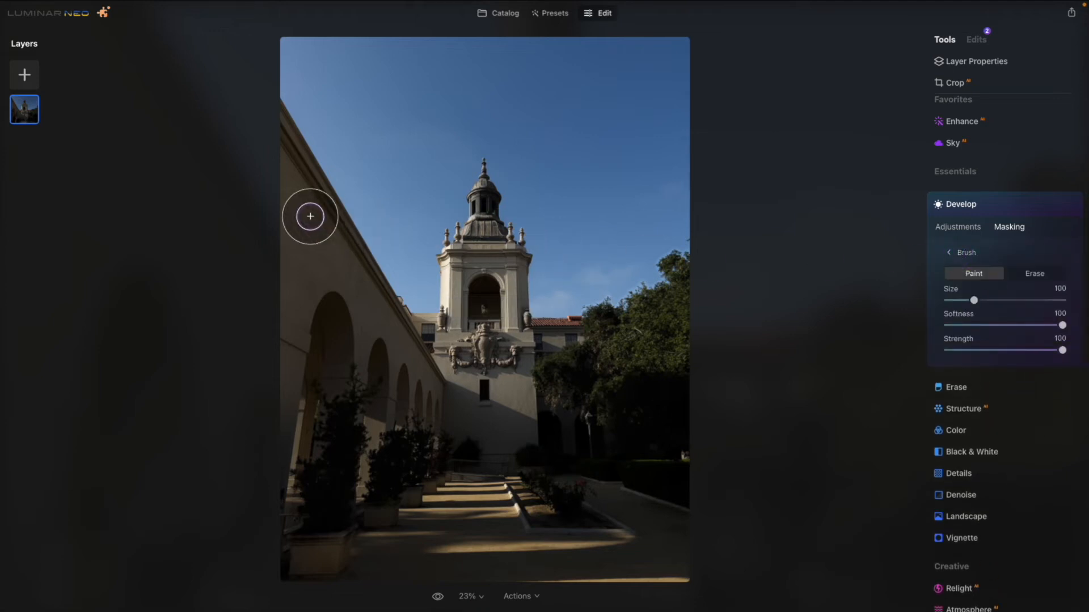
{"action": "mouse_move", "coordinate": [292, 172]}
{"action": "left_mouse_down"}
{"action": "mouse_move", "coordinate": [305, 199]}
{"action": "mouse_move", "coordinate": [264, 133]}
{"action": "mouse_move", "coordinate": [431, 394]}
{"action": "mouse_move", "coordinate": [385, 364]}
{"action": "mouse_move", "coordinate": [275, 239]}
{"action": "mouse_move", "coordinate": [323, 291]}
{"action": "mouse_move", "coordinate": [289, 240]}
{"action": "mouse_move", "coordinate": [287, 194]}
{"action": "mouse_move", "coordinate": [298, 221]}
{"action": "mouse_move", "coordinate": [279, 437]}
{"action": "left_mouse_up"}
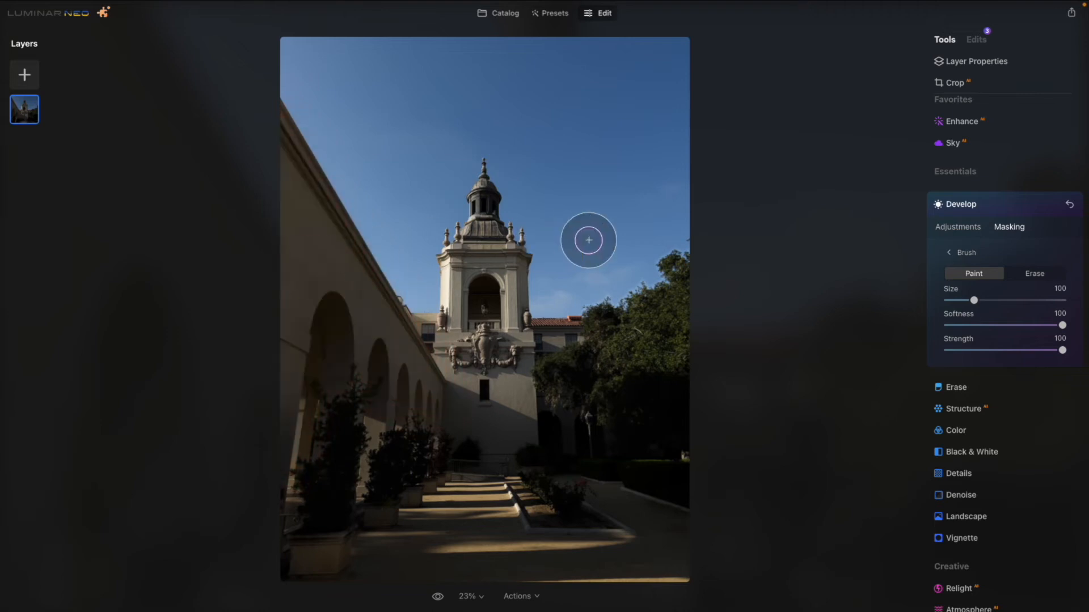
Set the exposure of the brush-masked wall adjustment to -0.98 and compare it before and after.
{"action": "left_click", "coordinate": [963, 228]}
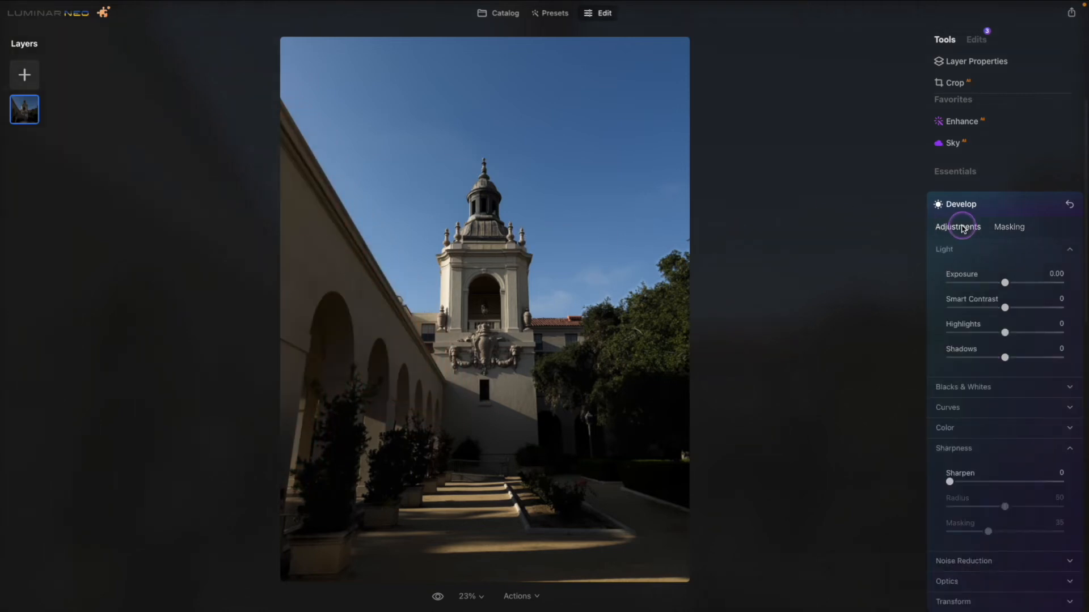
{"action": "mouse_move", "coordinate": [1004, 283]}
{"action": "left_mouse_down"}
{"action": "mouse_move", "coordinate": [985, 282]}
{"action": "mouse_move", "coordinate": [992, 287]}
{"action": "left_mouse_up"}
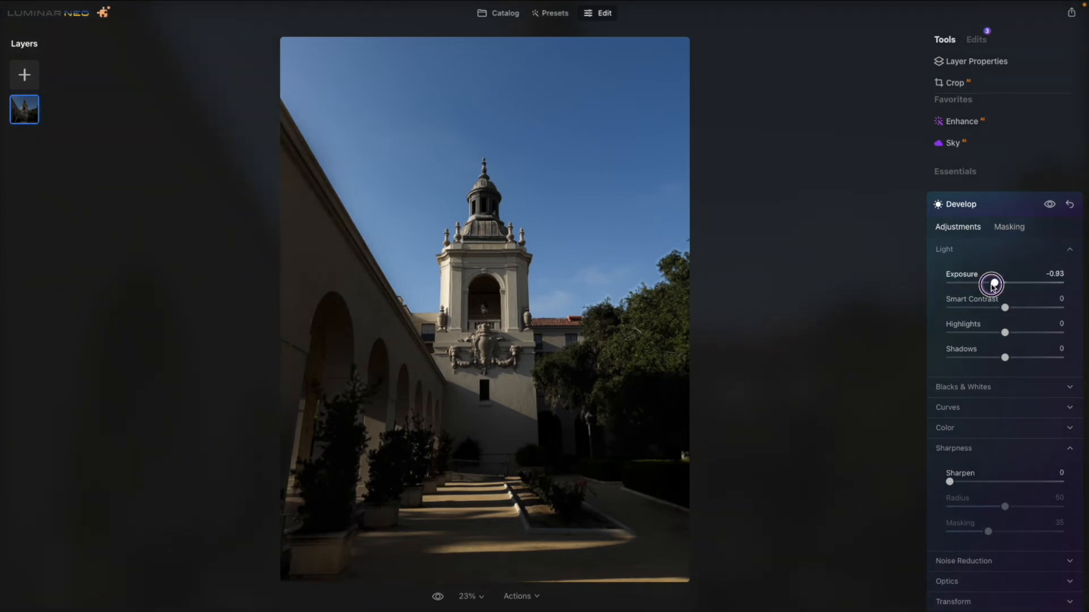
{"action": "left_click", "coordinate": [1049, 205]}
{"action": "left_click", "coordinate": [1049, 205]}
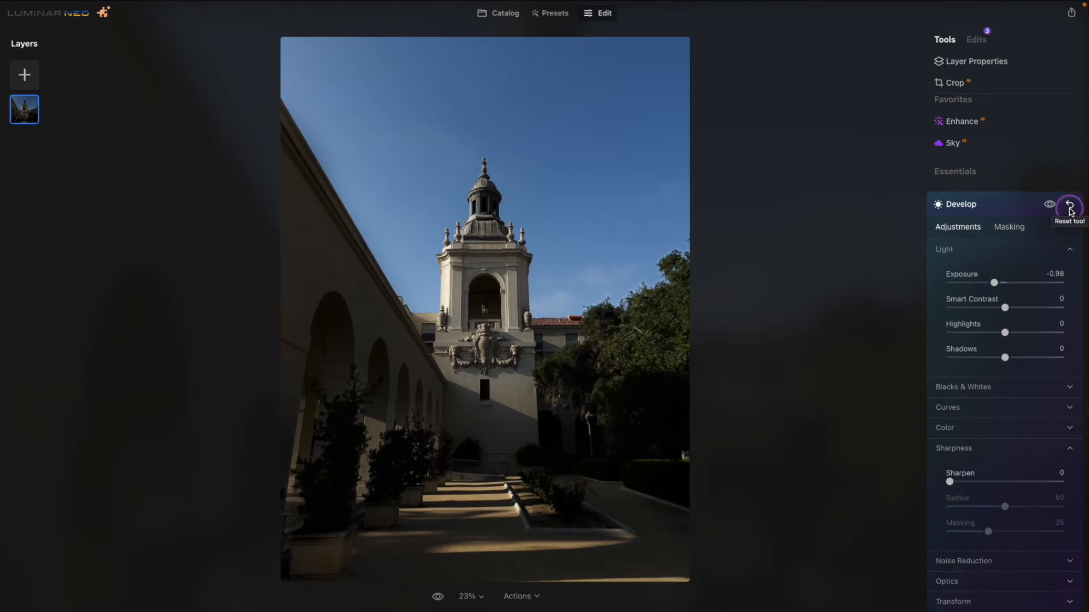
Replace the photo's sky with Horizons07, trying out Horizons04 and Horizons14 first.
{"action": "left_click", "coordinate": [999, 144]}
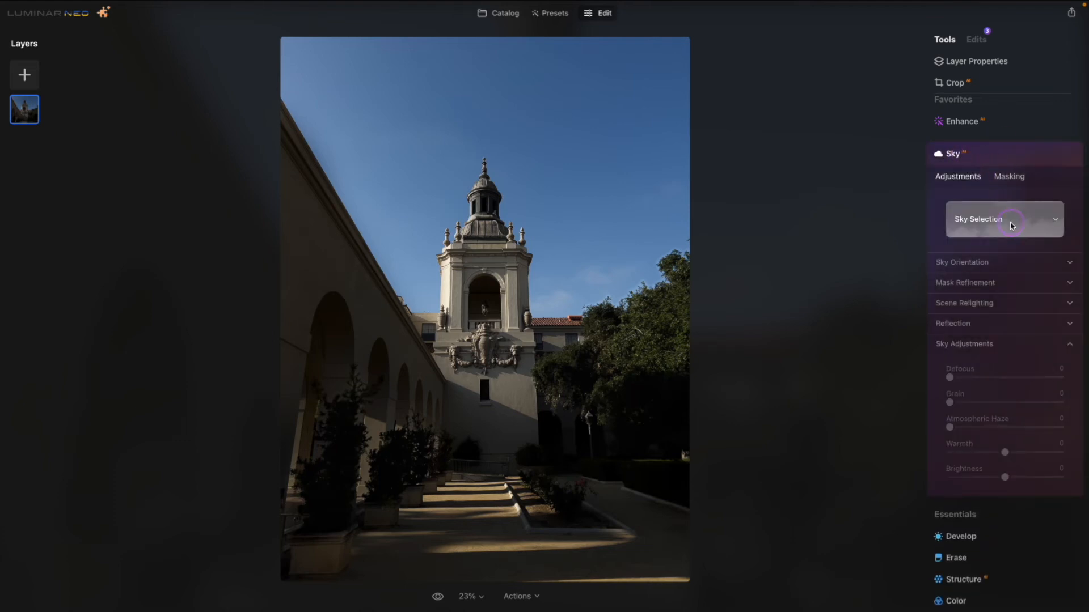
{"action": "left_click", "coordinate": [1012, 226]}
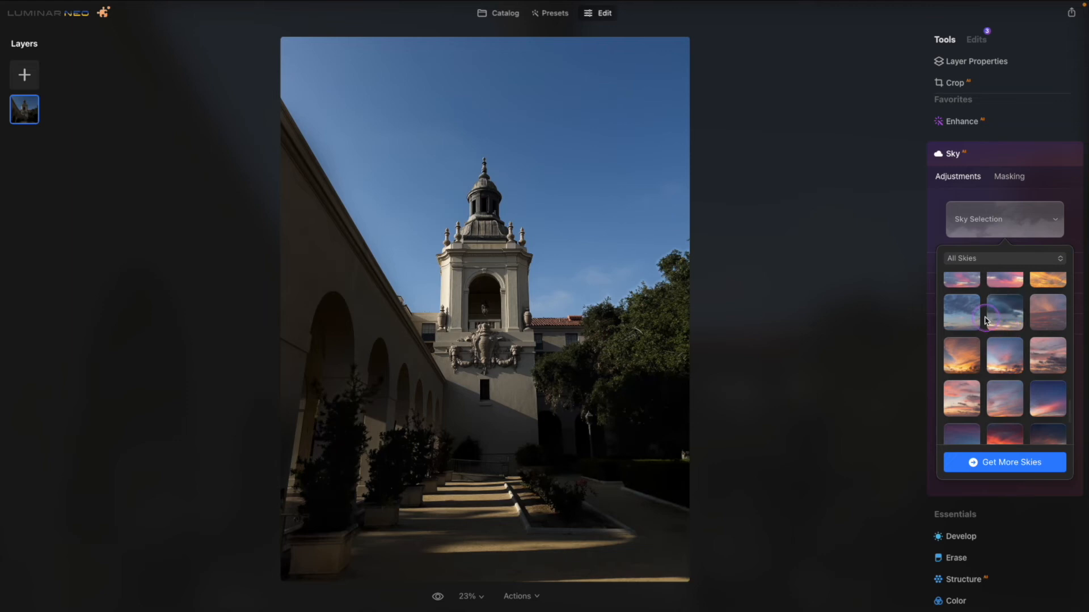
{"action": "left_click", "coordinate": [963, 280]}
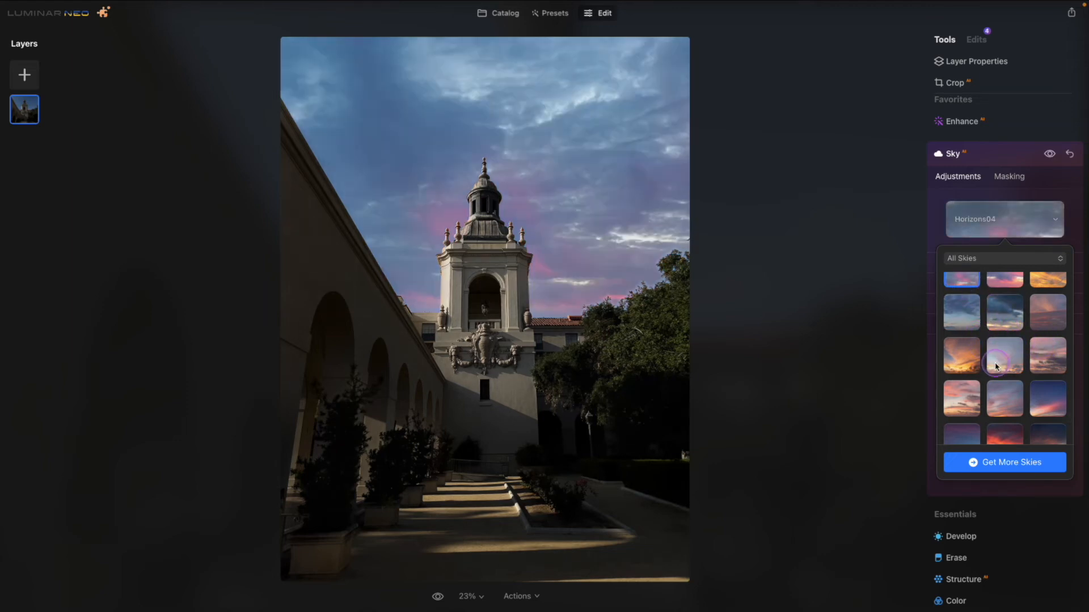
{"action": "left_click", "coordinate": [1000, 406]}
{"action": "scroll", "coordinate": [1002, 404], "scroll_direction": "down", "scroll_amount": 3}
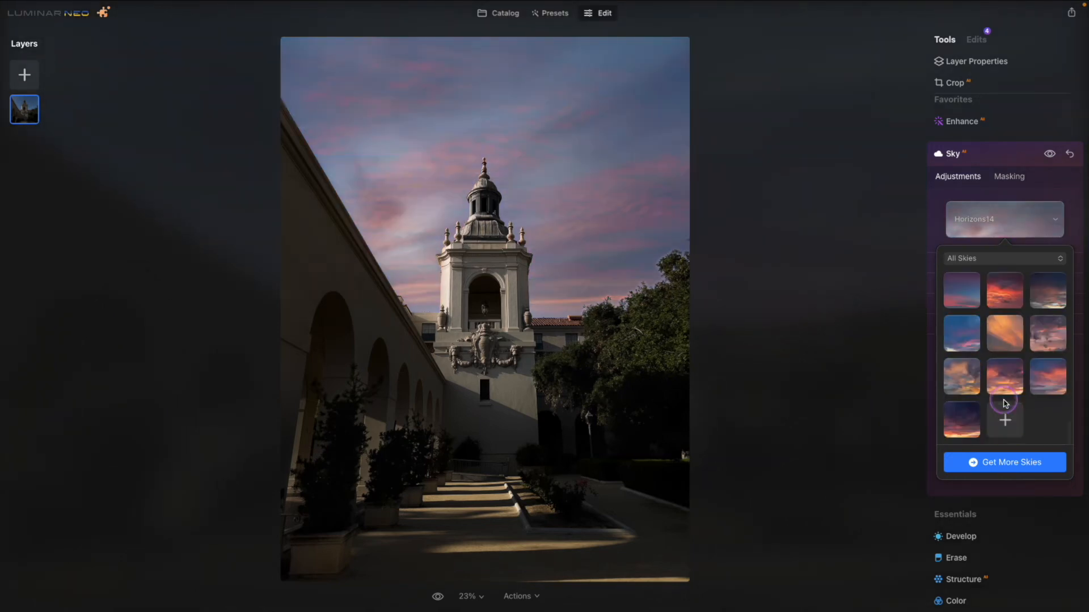
{"action": "scroll", "coordinate": [1004, 403], "scroll_direction": "up", "scroll_amount": 5}
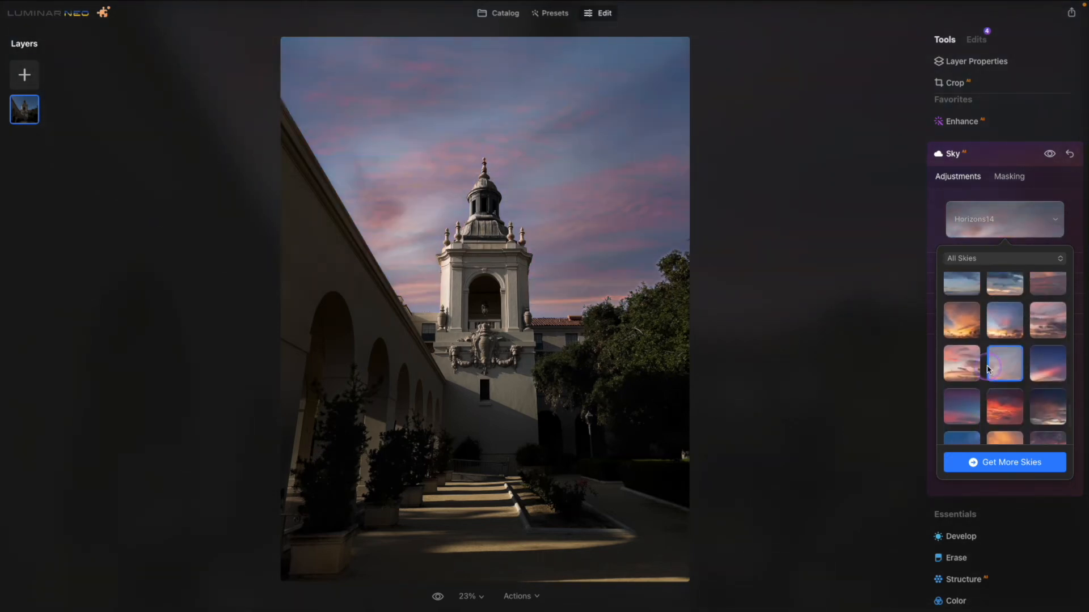
{"action": "left_click", "coordinate": [969, 332]}
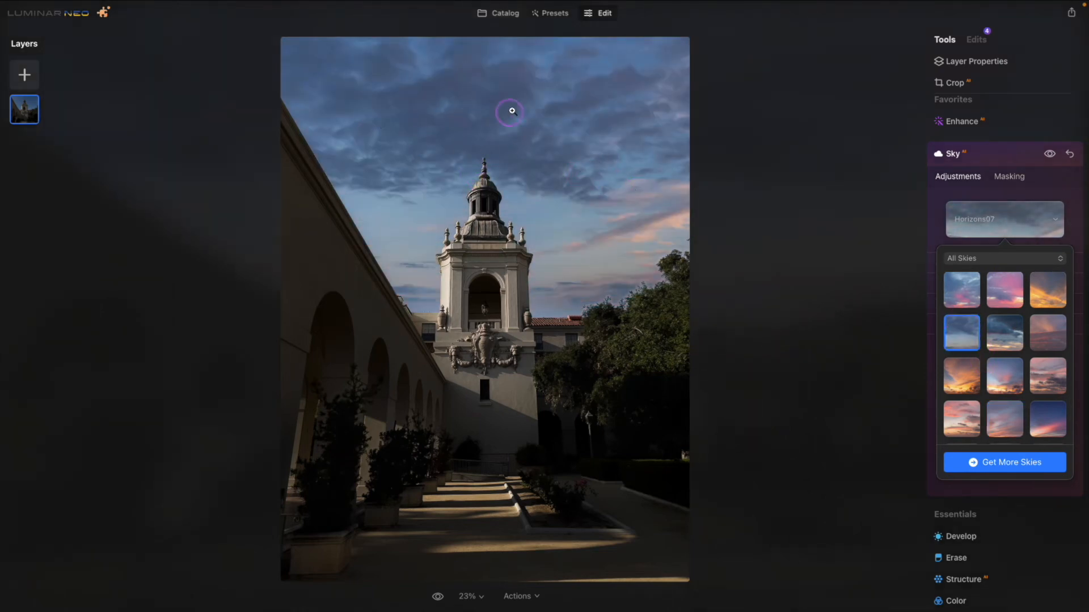
{"action": "left_click", "coordinate": [1029, 220]}
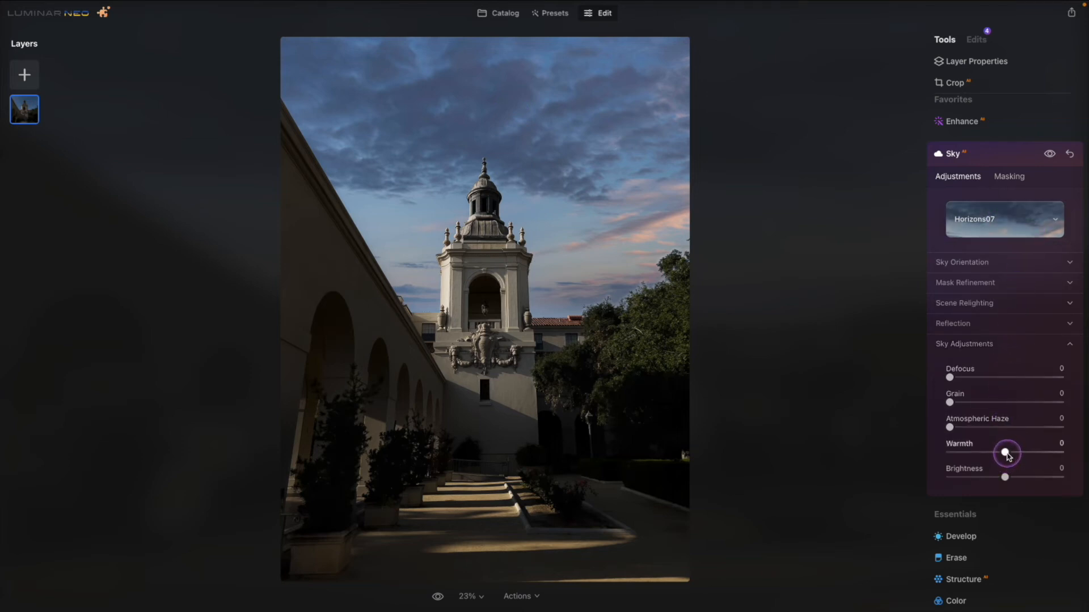
Set the warmth of the replaced sky to 40 and close the Sky adjustment.
{"action": "left_click_drag", "start_coordinate": [1008, 457], "coordinate": [1016, 457]}
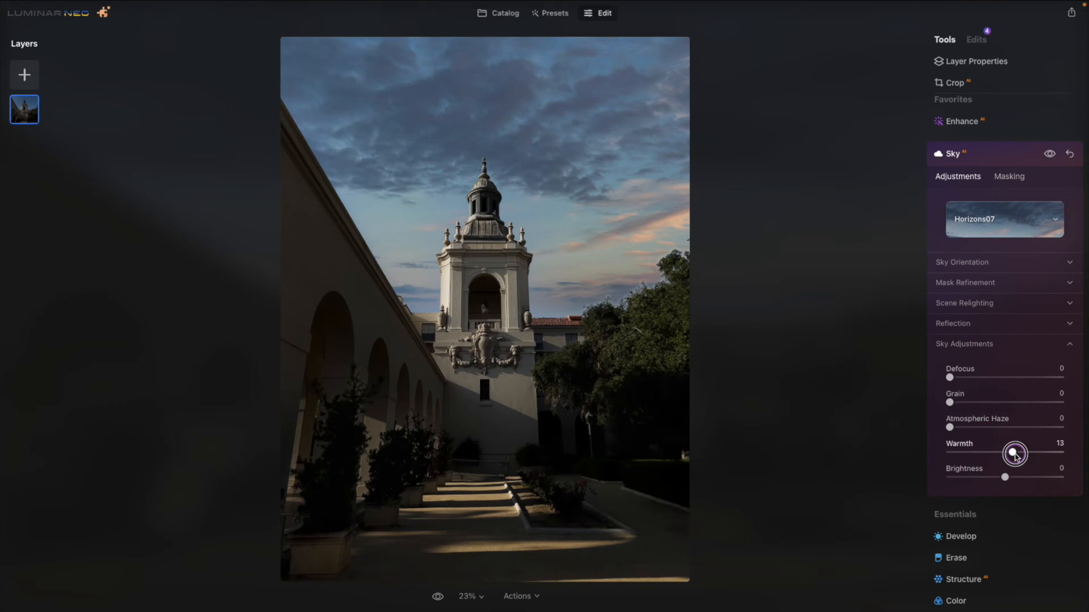
{"action": "mouse_move", "coordinate": [1017, 457]}
{"action": "left_mouse_down"}
{"action": "mouse_move", "coordinate": [1054, 457]}
{"action": "mouse_move", "coordinate": [1031, 457]}
{"action": "left_mouse_up"}
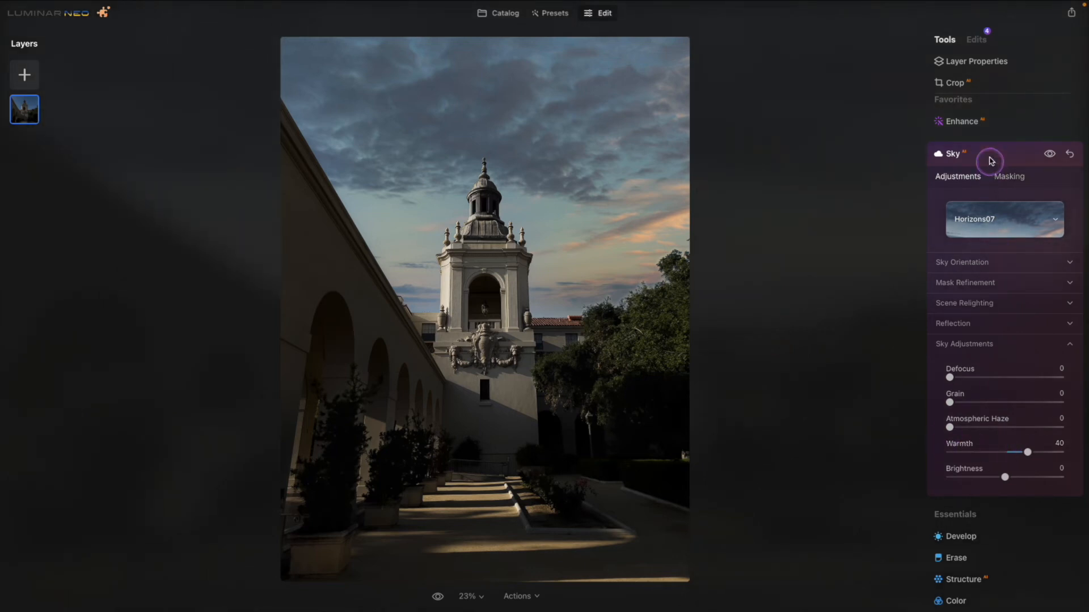
{"action": "left_click", "coordinate": [999, 150]}
Cool the whole photo with Color Harmony by setting its warmth to -90.
{"action": "scroll", "coordinate": [1007, 246], "scroll_direction": "down", "scroll_amount": 5}
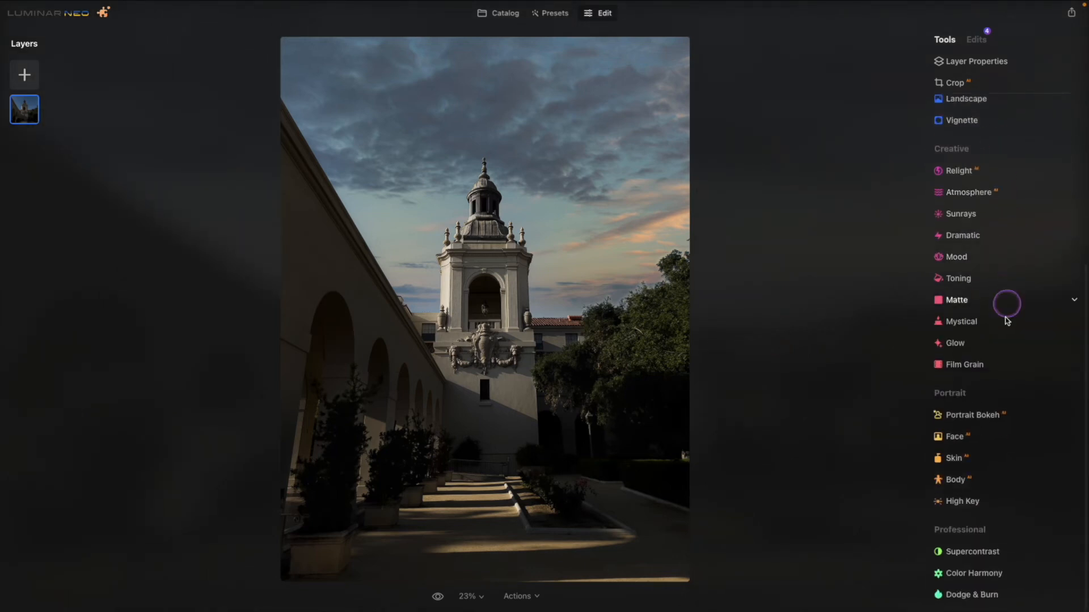
{"action": "left_click", "coordinate": [984, 572]}
{"action": "scroll", "coordinate": [979, 479], "scroll_direction": "down", "scroll_amount": 1}
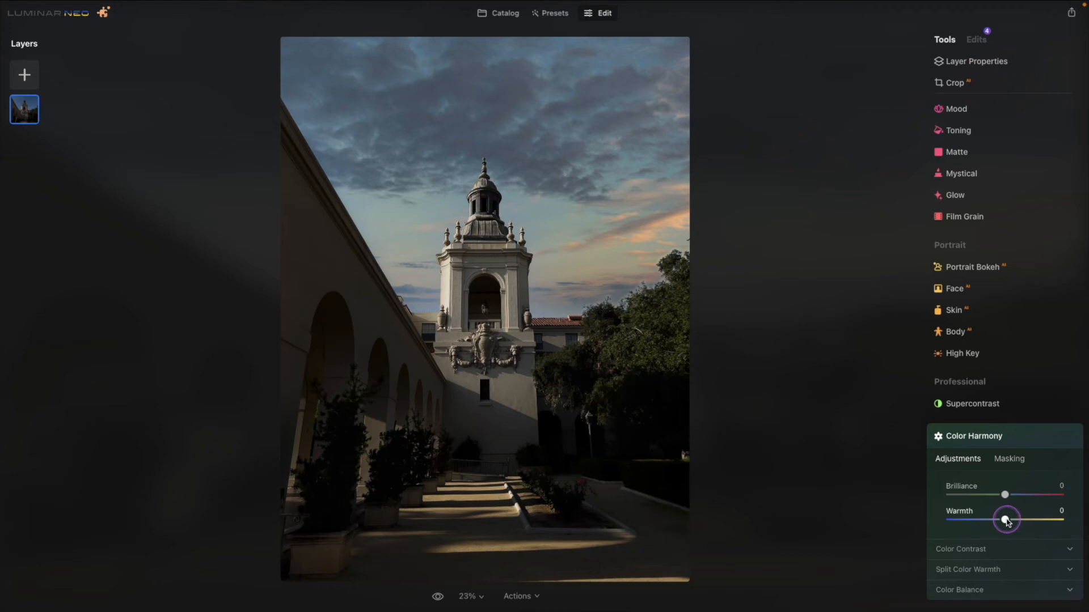
{"action": "left_click_drag", "start_coordinate": [1006, 524], "coordinate": [953, 529]}
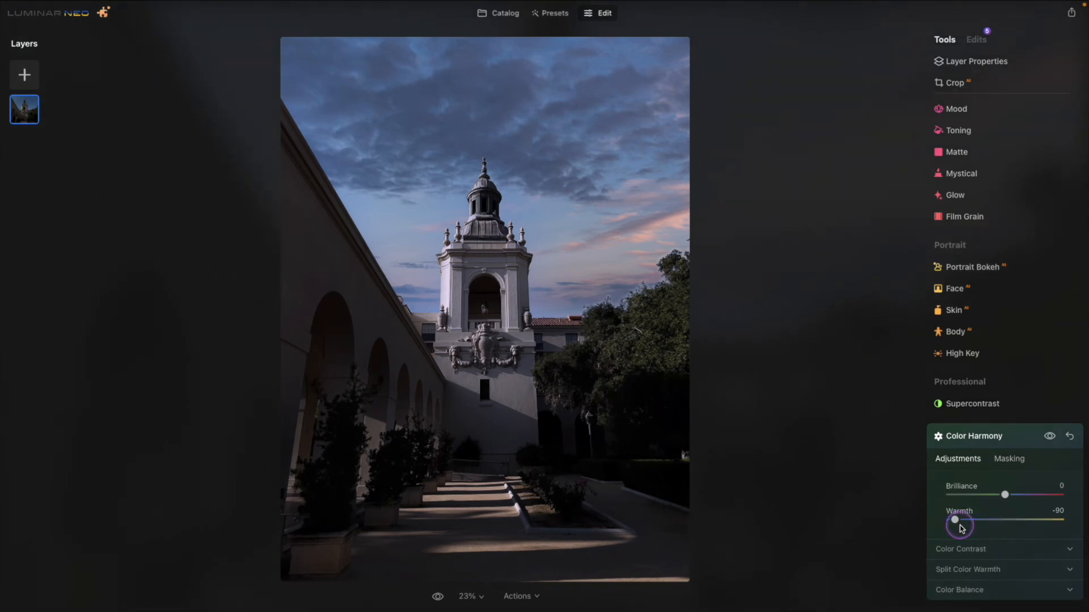
Review the list of applied edits with Color Harmony collapsed, and compare the photo with its original version.
{"action": "left_click", "coordinate": [980, 39]}
{"action": "left_click", "coordinate": [1010, 62]}
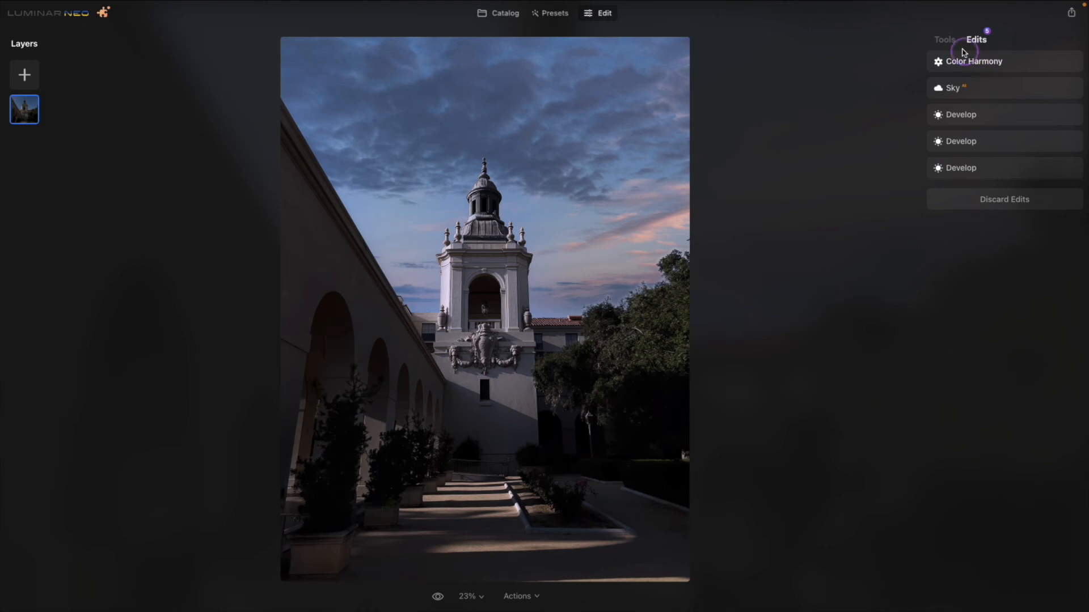
{"action": "left_click", "coordinate": [947, 40]}
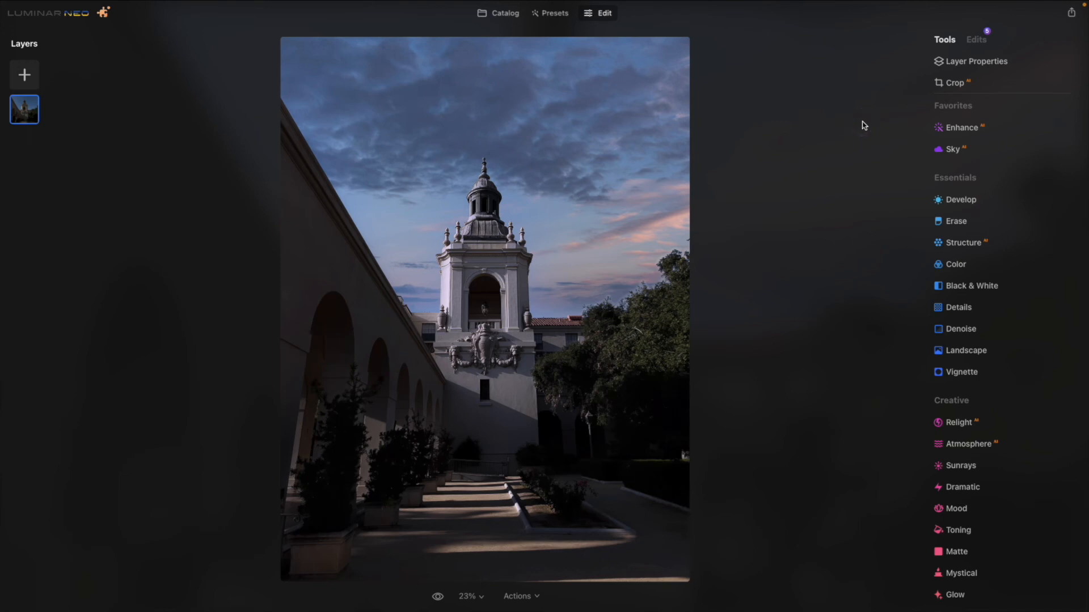
{"action": "key", "text": "backslash"}
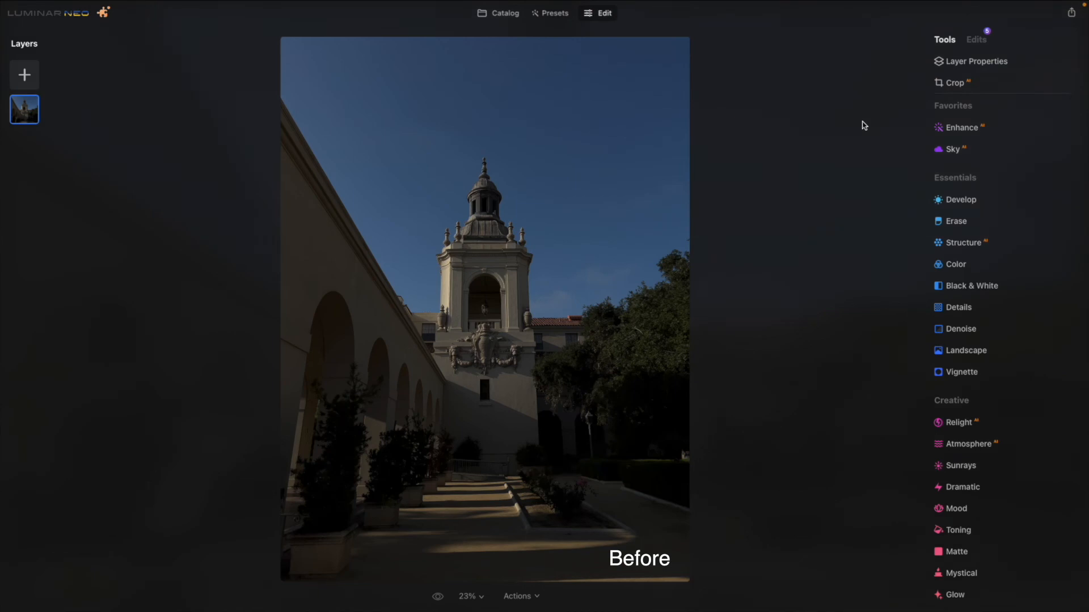
{"action": "key", "text": "backslash"}
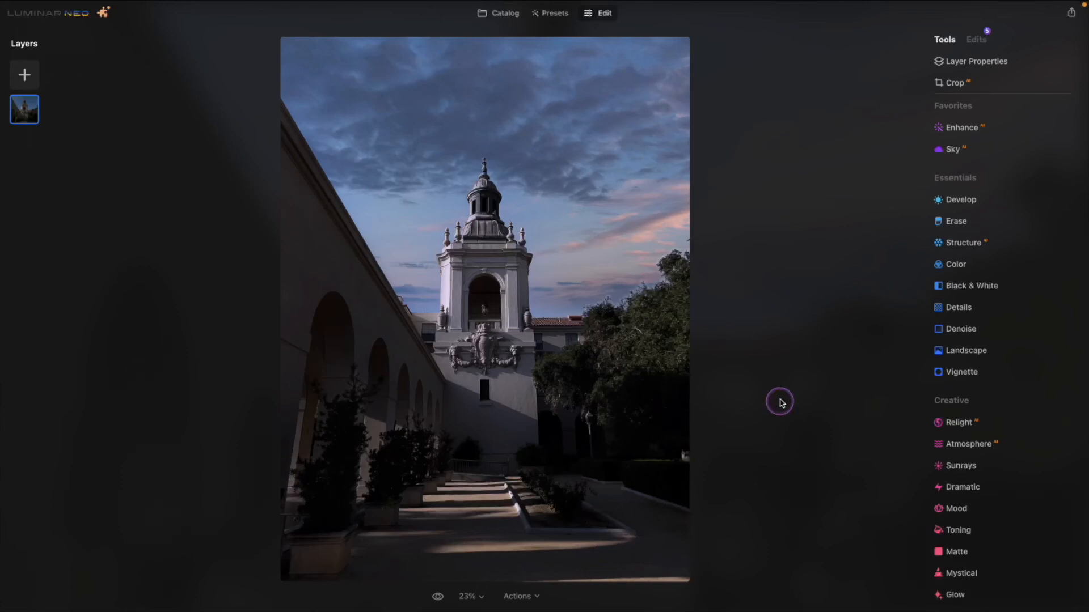
Start cropping the photo with the 1:1 (Square) ratio.
{"action": "left_click", "coordinate": [954, 84]}
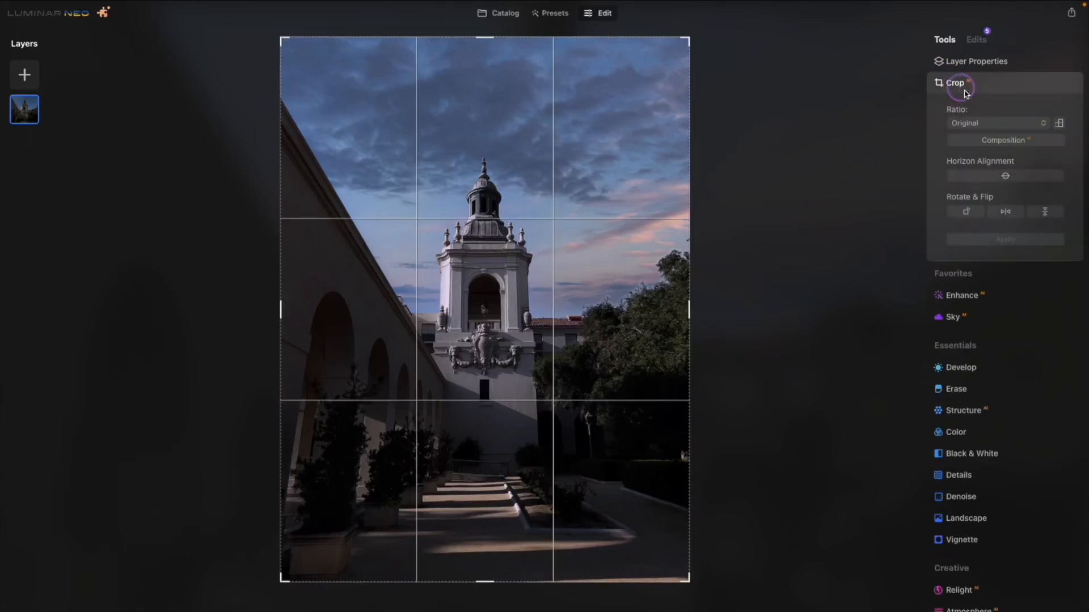
{"action": "left_click", "coordinate": [1016, 125]}
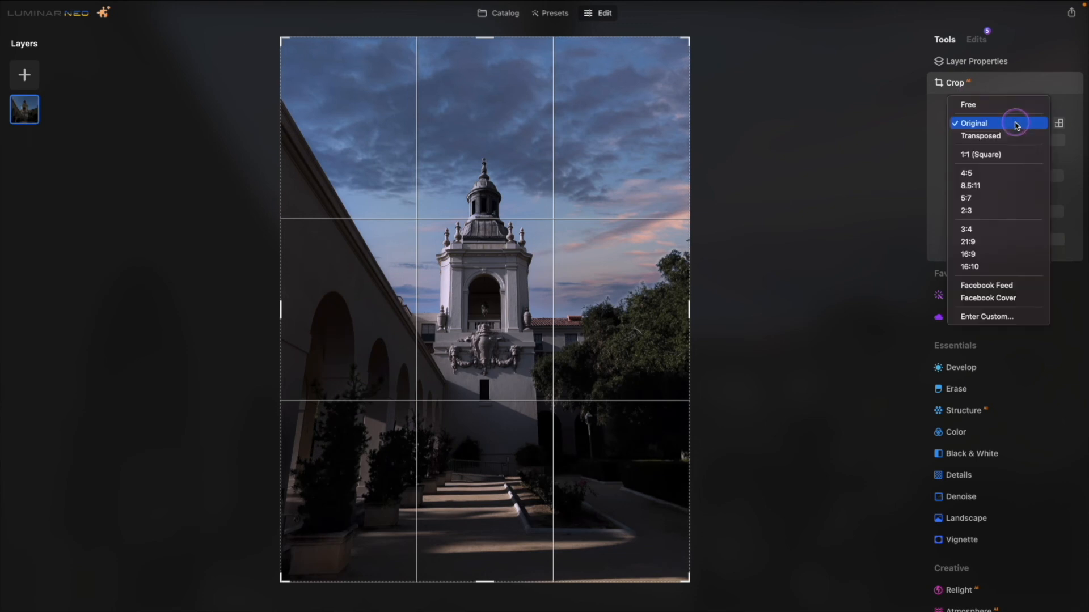
{"action": "left_click", "coordinate": [1002, 156]}
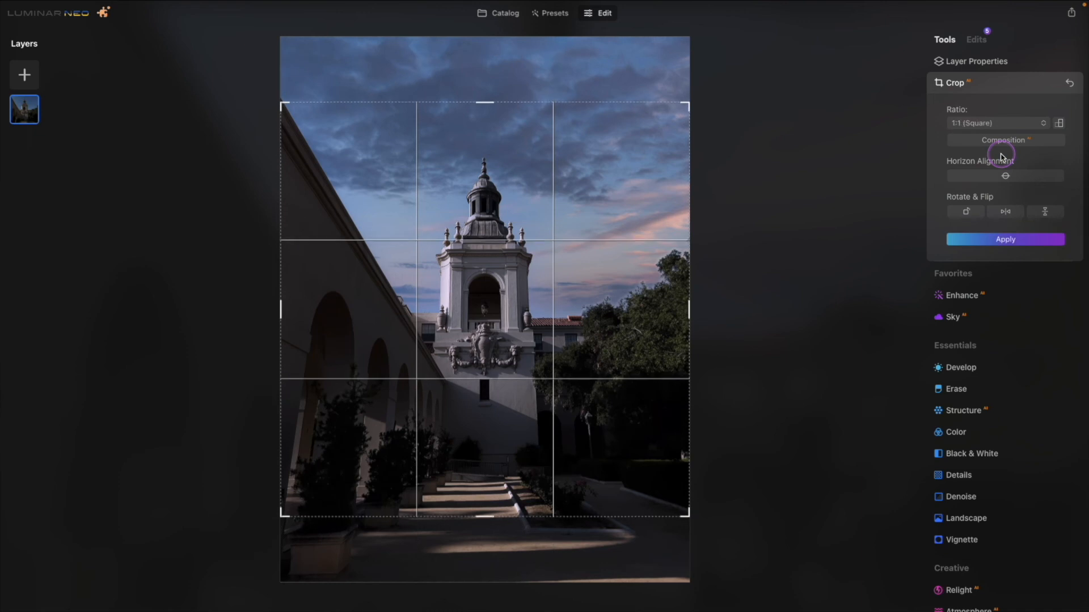
Try the 2:3 crop ratio and return to 1:1 (Square).
{"action": "left_click", "coordinate": [1012, 123]}
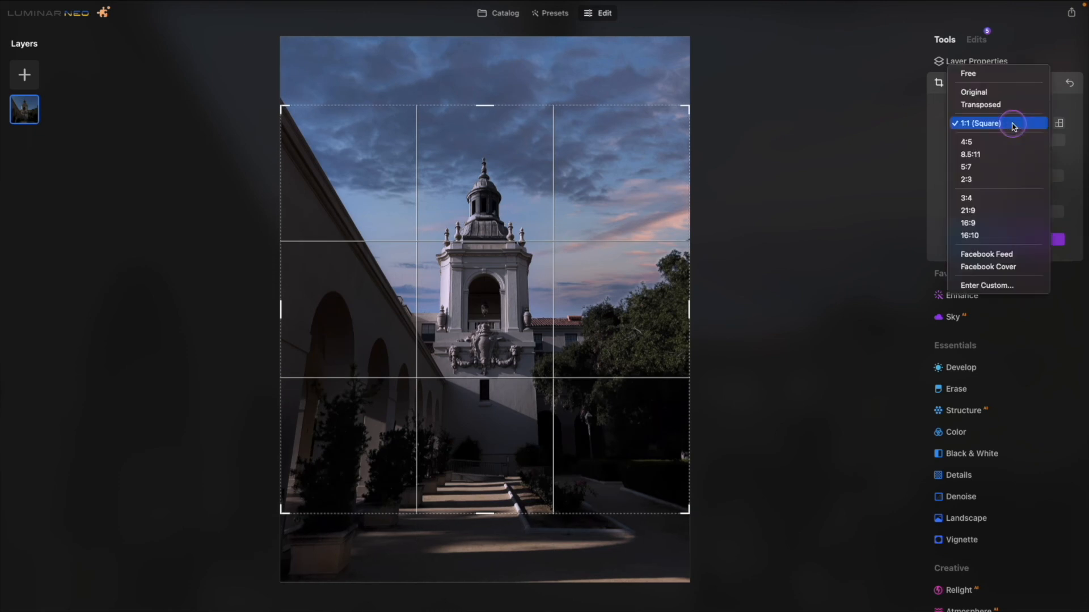
{"action": "left_click", "coordinate": [1002, 179]}
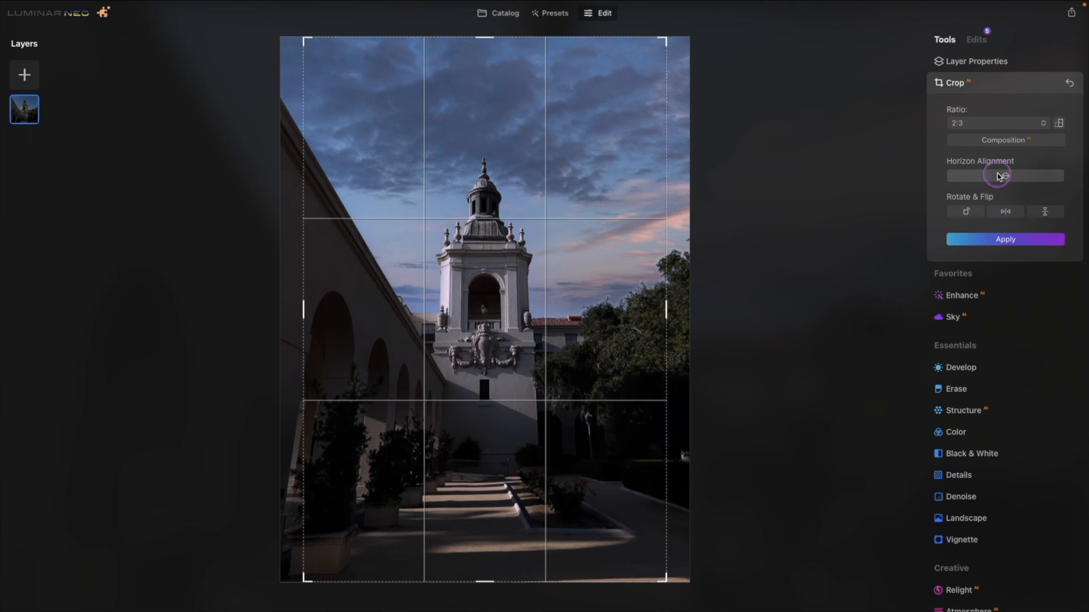
{"action": "left_click", "coordinate": [1014, 124]}
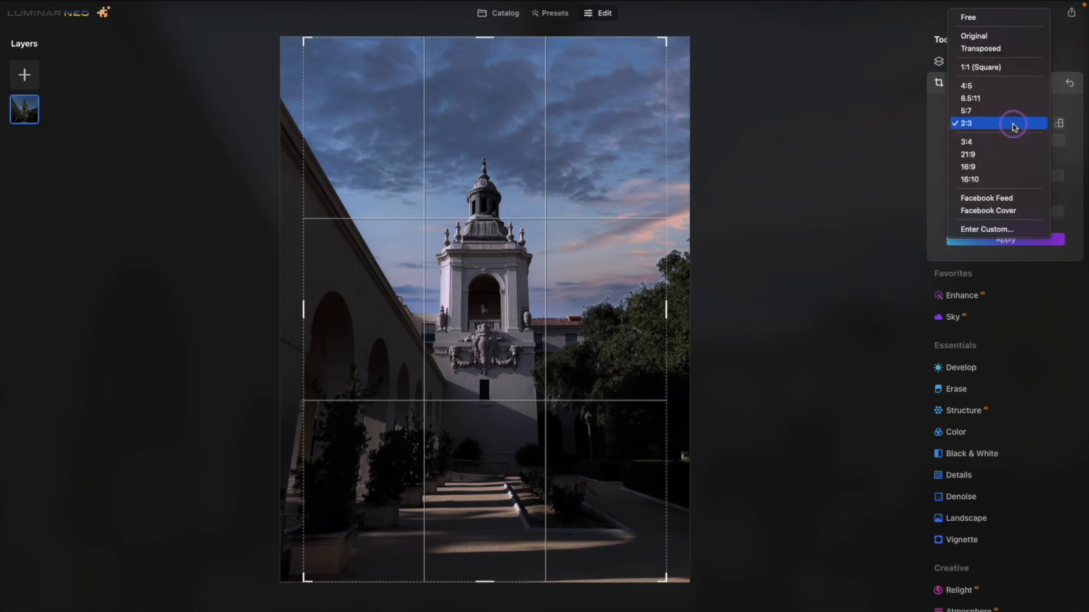
{"action": "left_click", "coordinate": [1012, 68]}
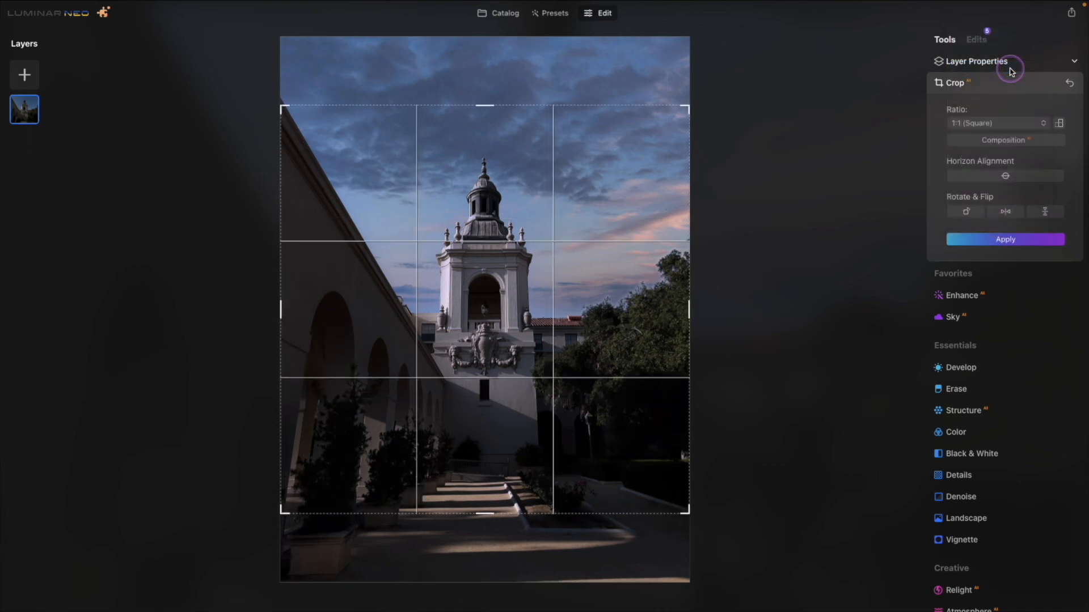
Shift the photo upward within the square crop frame to keep more of the courtyard, and apply the crop.
{"action": "left_click_drag", "start_coordinate": [504, 310], "coordinate": [518, 222]}
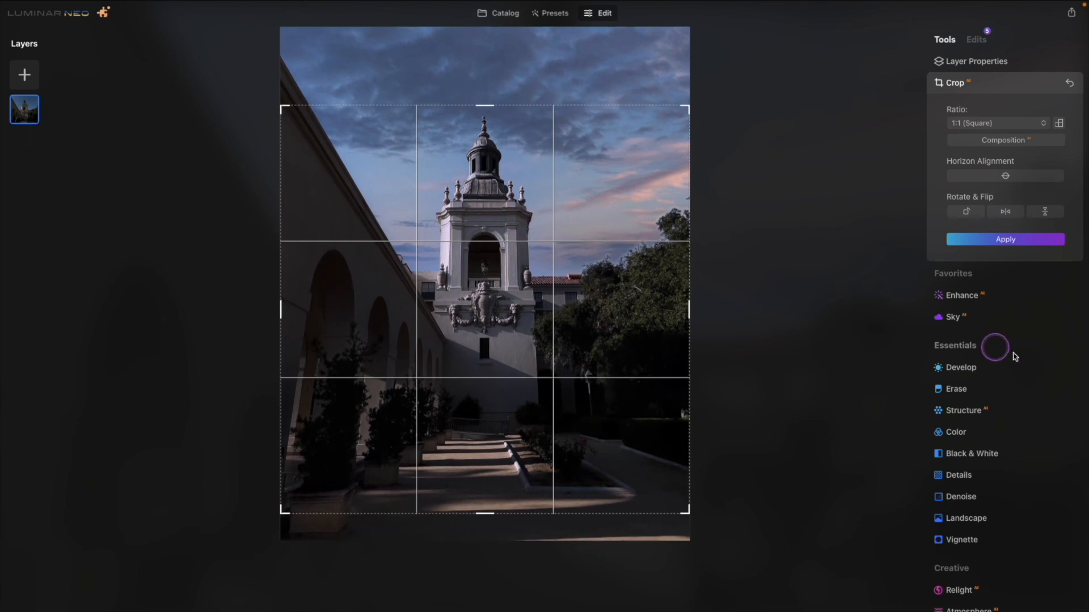
{"action": "left_click", "coordinate": [1007, 240]}
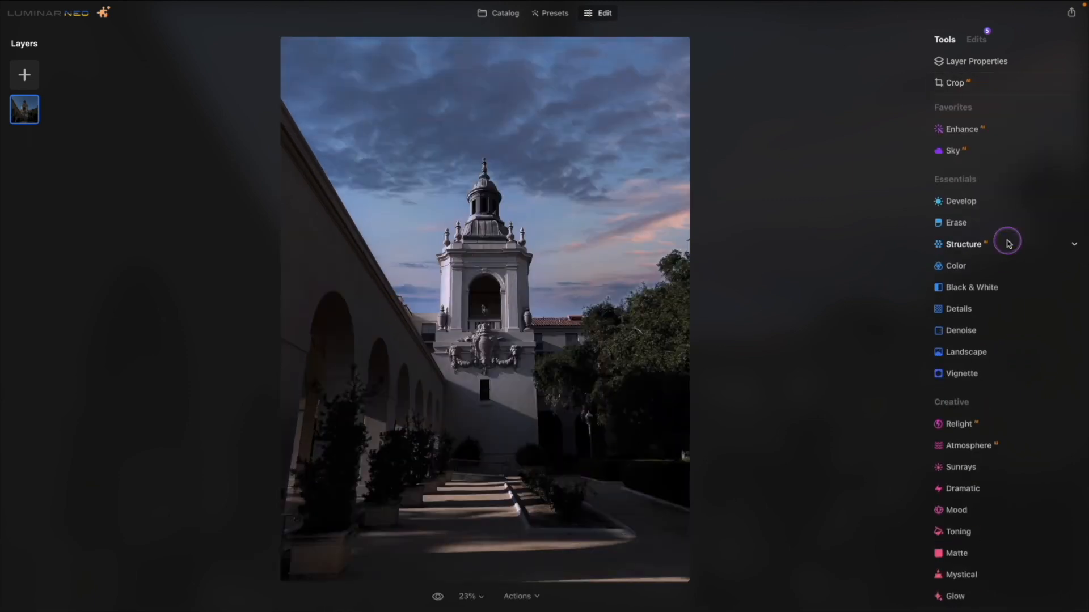